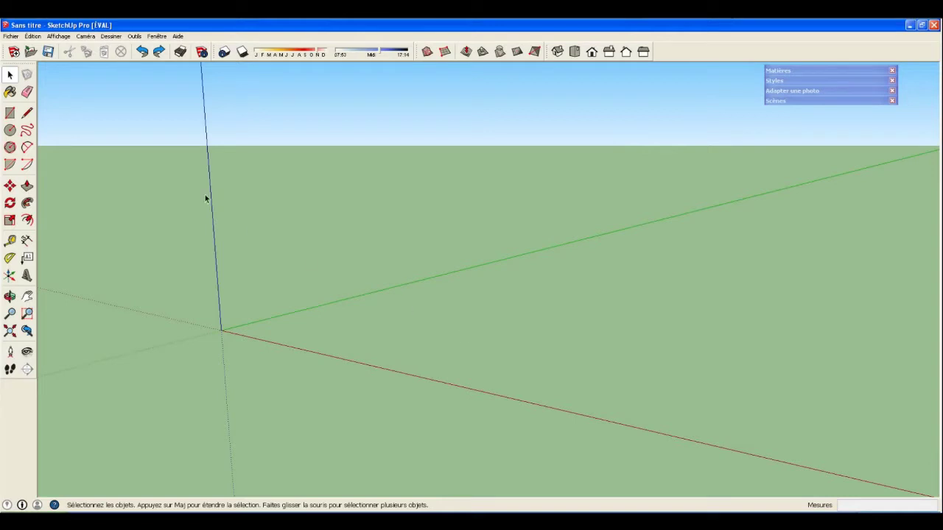
- Draw a 2 m by 3 m rectangle starting at the origin and extrude it 1 m upward with Push/Pull
click(10, 113)
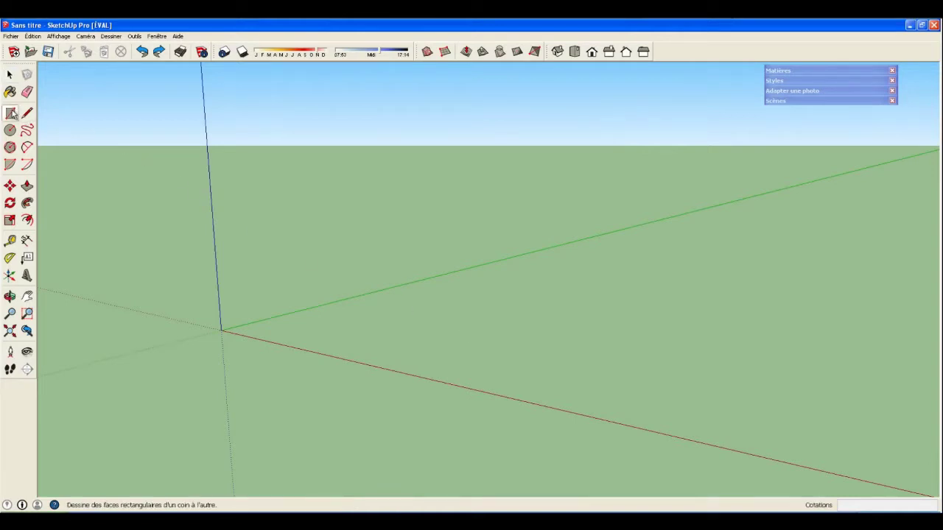
click(222, 330)
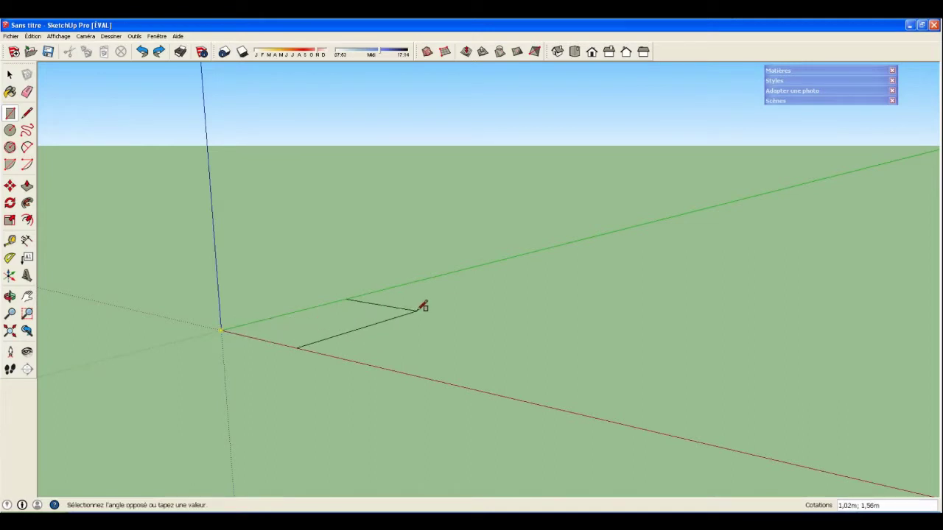
text(2;3)
key(Return)
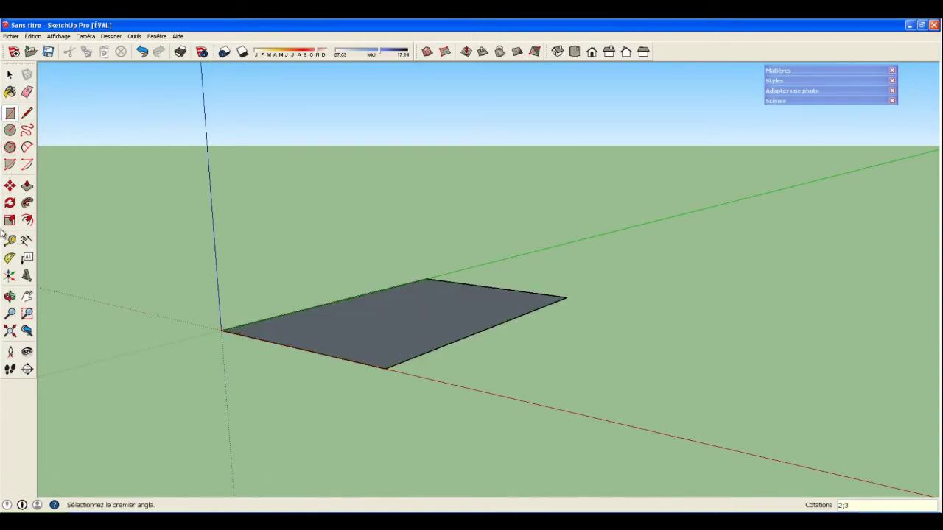
click(26, 186)
click(362, 309)
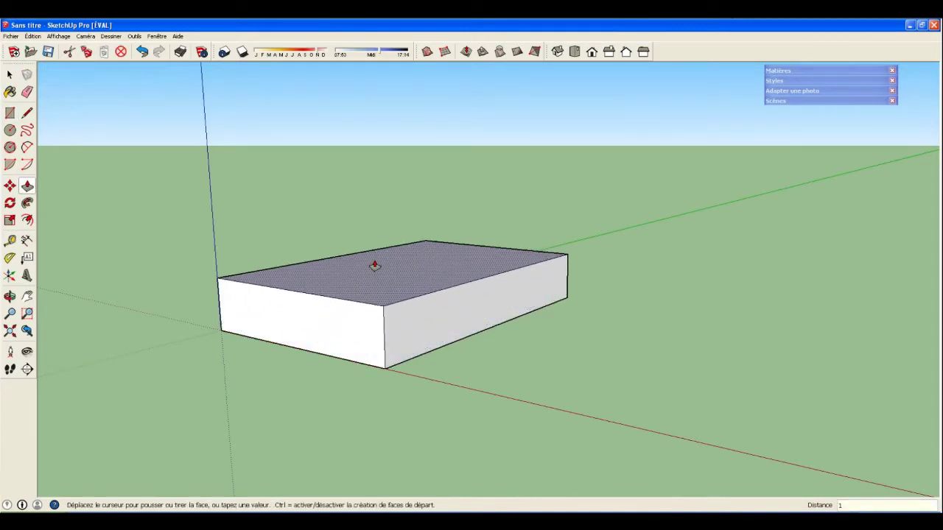
text(2)
key(Return)
- Draw a 2 m by 2 m square on the ground along the red axis, just beyond the rectangular box
middle_drag(417, 354, 551, 434)
scroll(585, 400, down, 4)
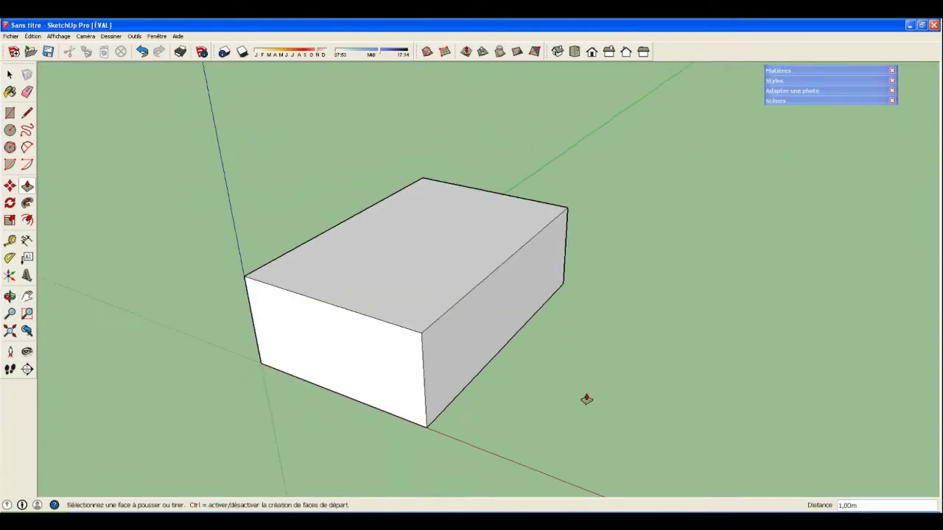
scroll(587, 399, down, 3)
shift+middle_drag(627, 394, 452, 314)
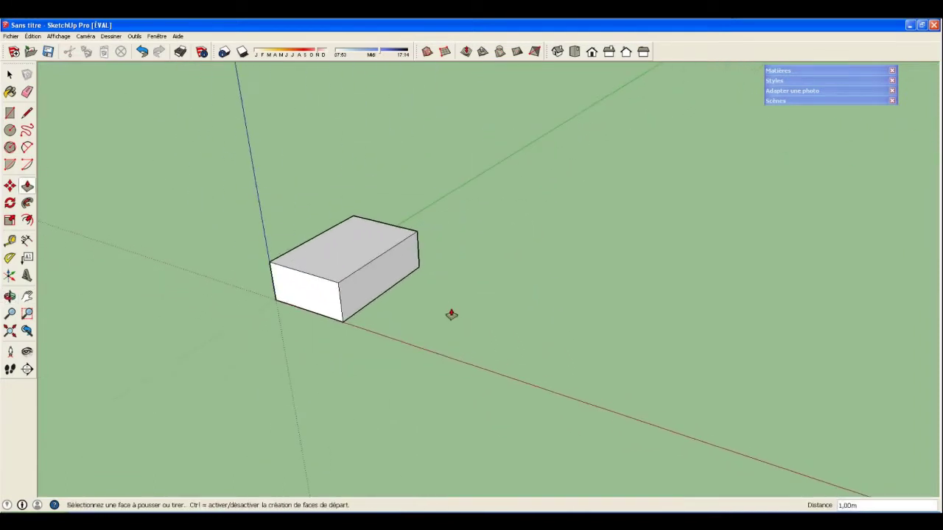
click(12, 113)
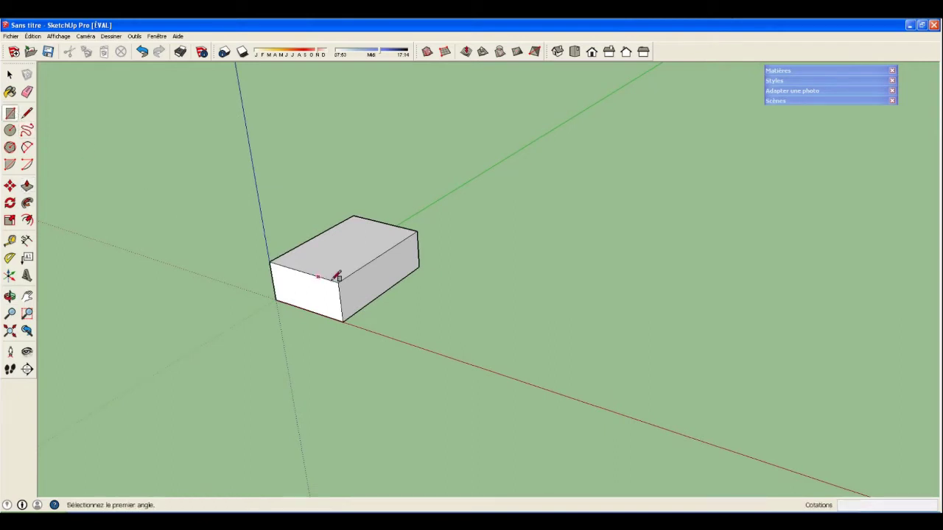
click(383, 335)
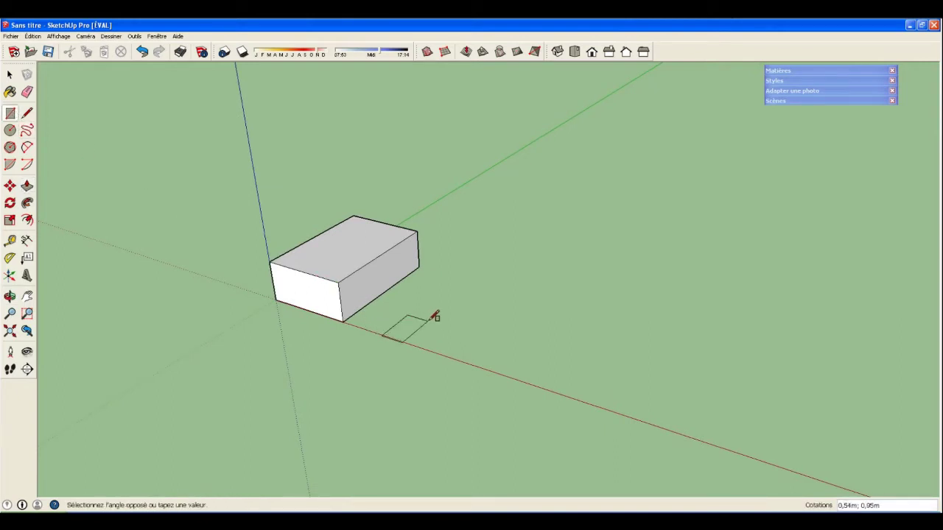
text(2)
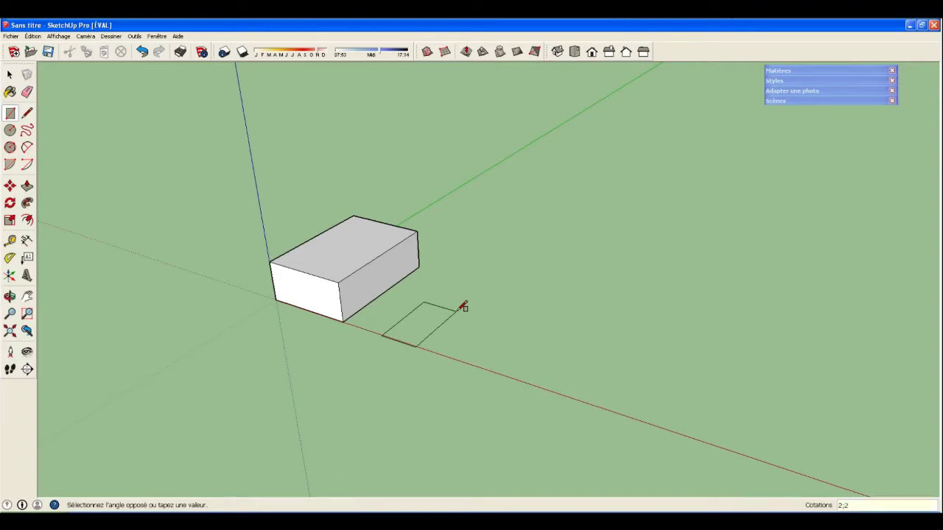
text(;2)
key(Return)
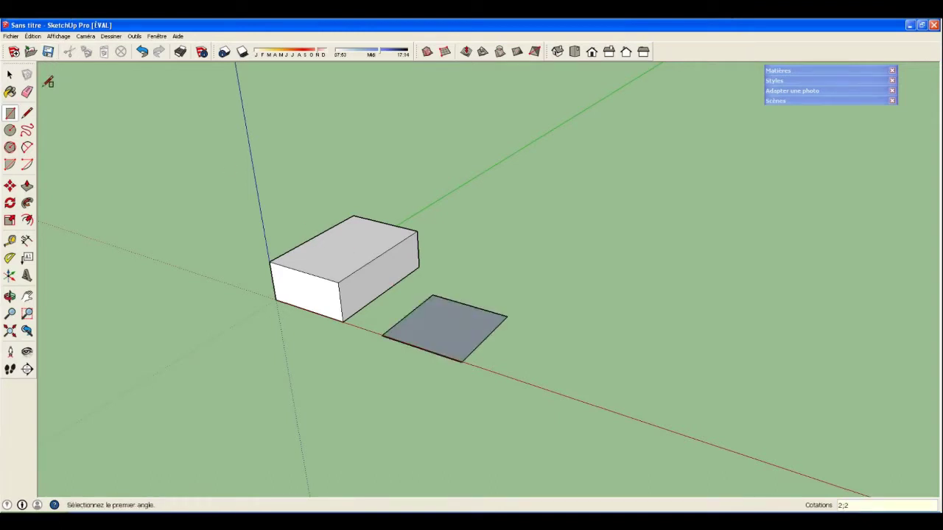
- Extrude the square 2 m upward with Push/Pull to form a cube
click(27, 186)
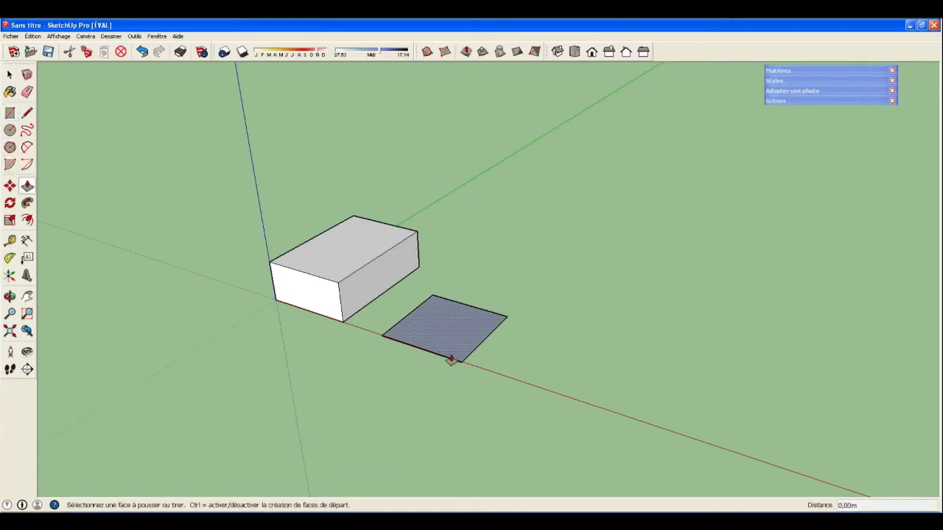
click(456, 330)
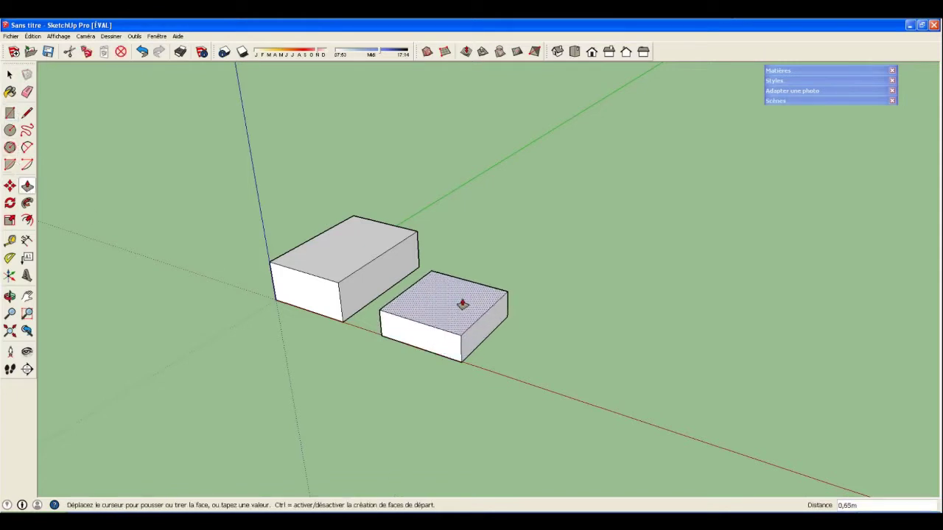
text(2)
key(Return)
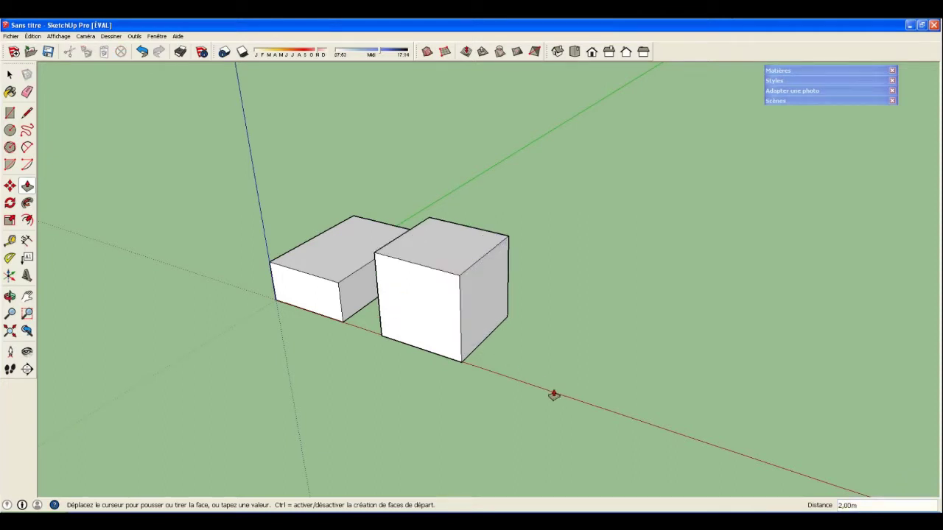
- Draw a circle of radius 2 m on the ground beyond the cube and extrude it 3 m upward into a cylinder
click(10, 131)
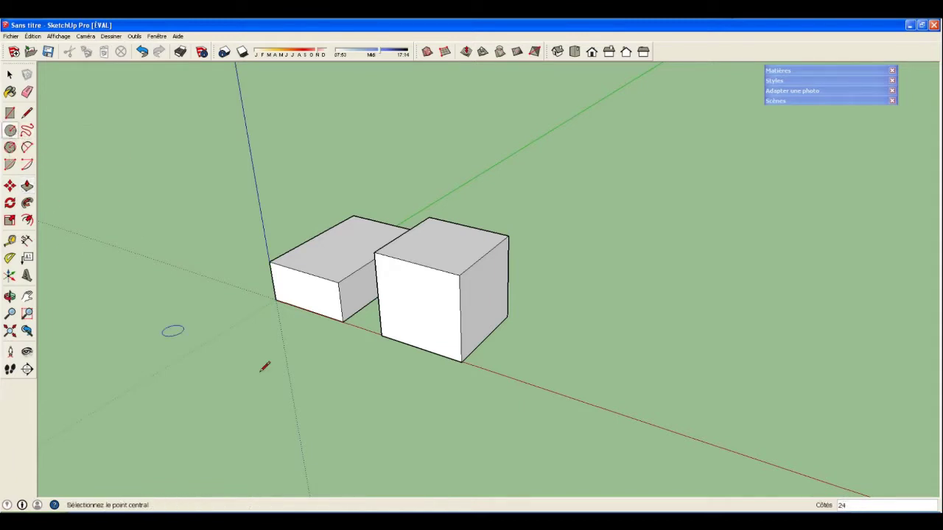
click(587, 381)
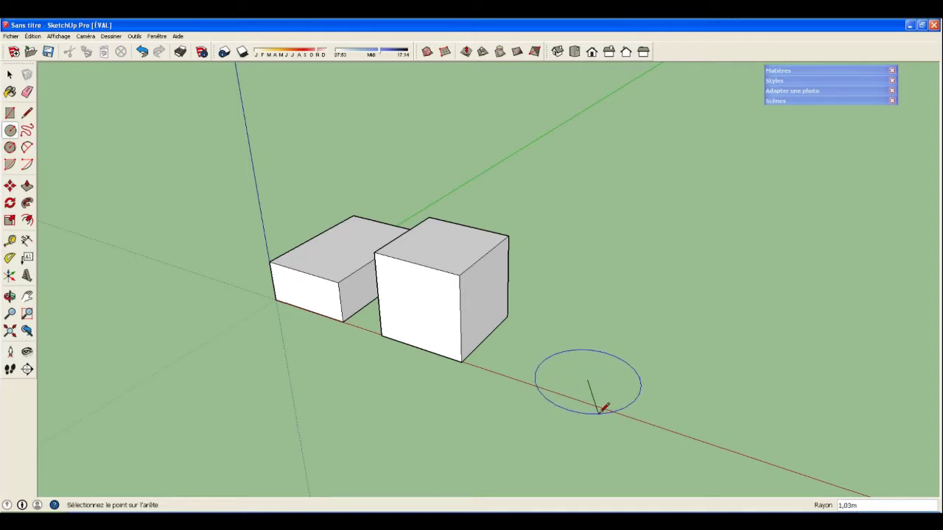
key(Return)
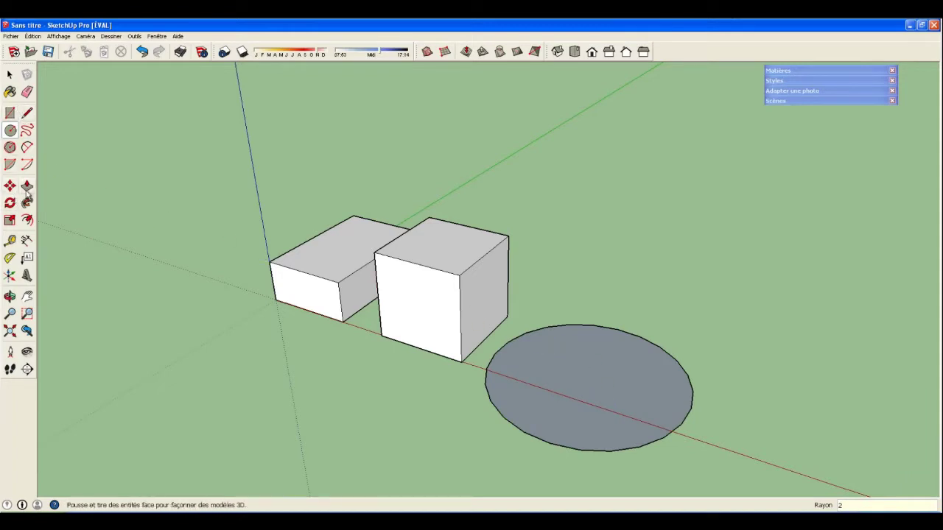
click(26, 186)
click(611, 361)
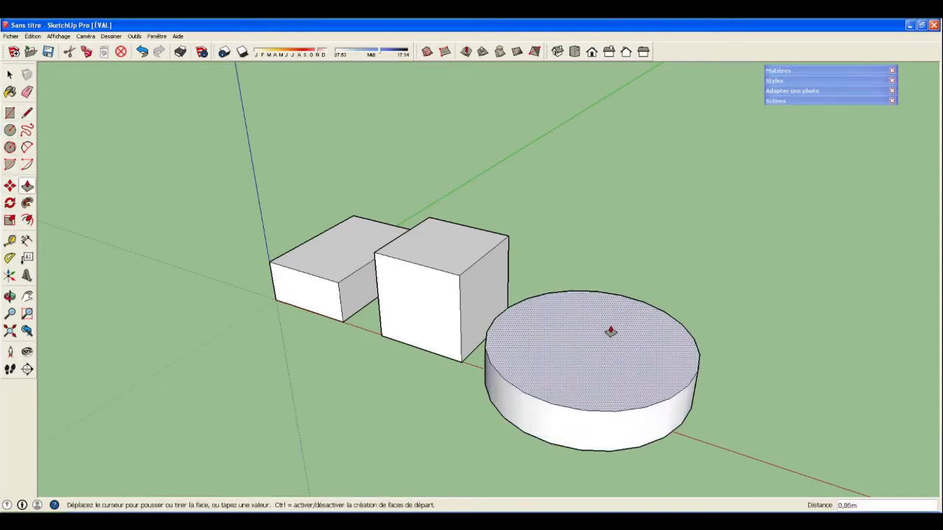
text(3)
key(Return)
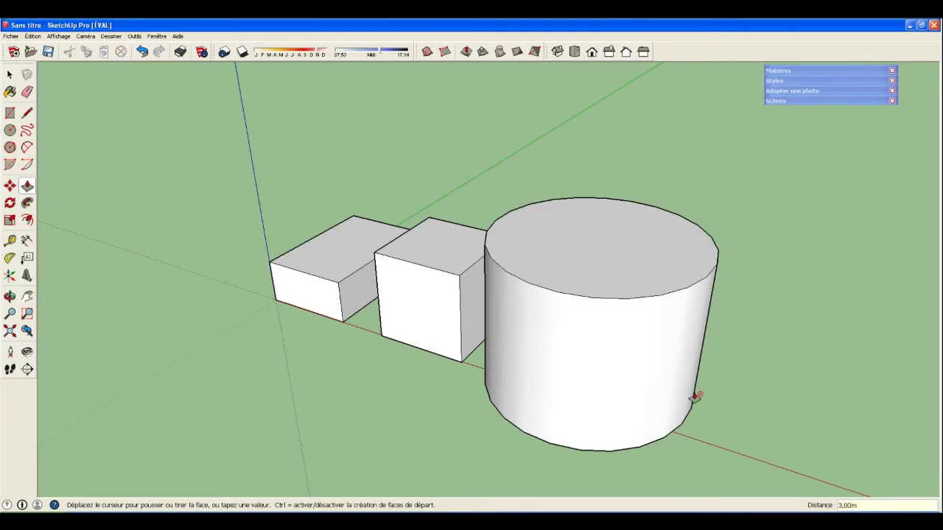
- Draw a circle of radius 1.5 m centred on the negative side of the red axis, away from the solids
scroll(763, 391, down, 3)
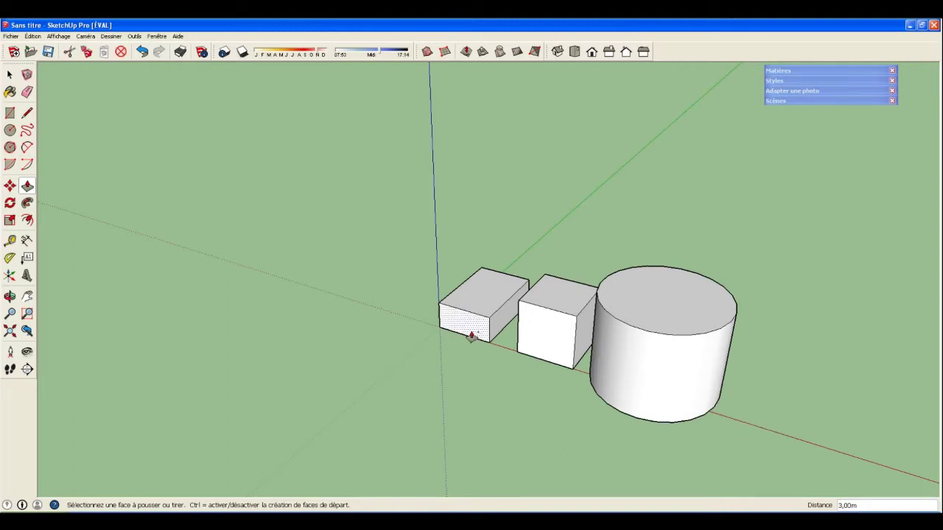
click(11, 131)
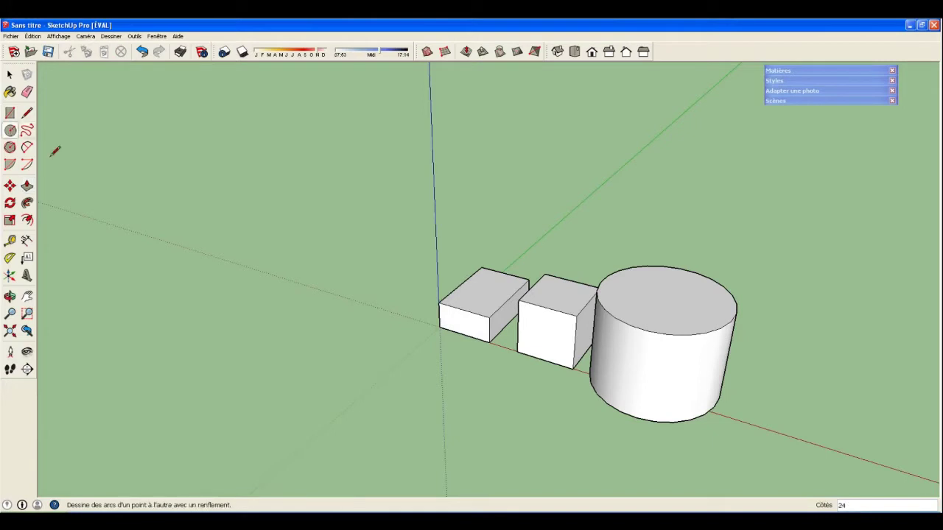
click(263, 274)
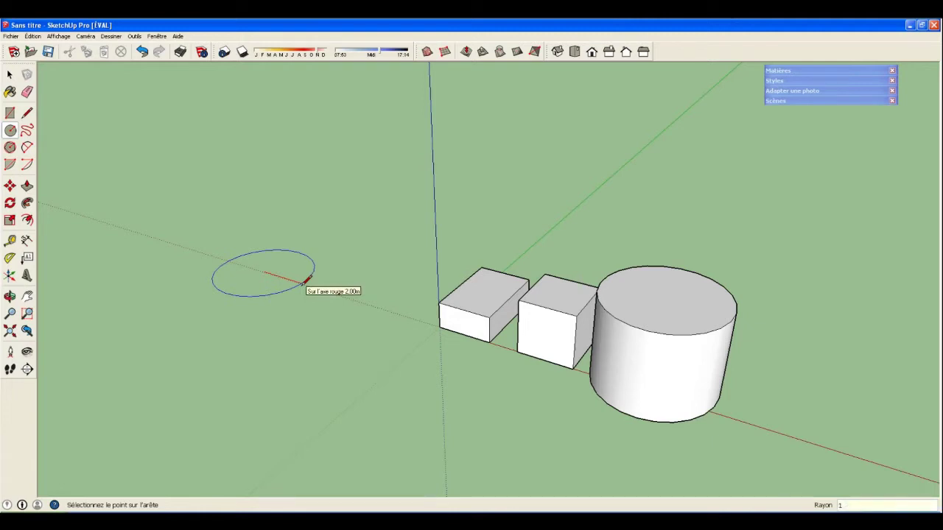
text(1,5)
key(Return)
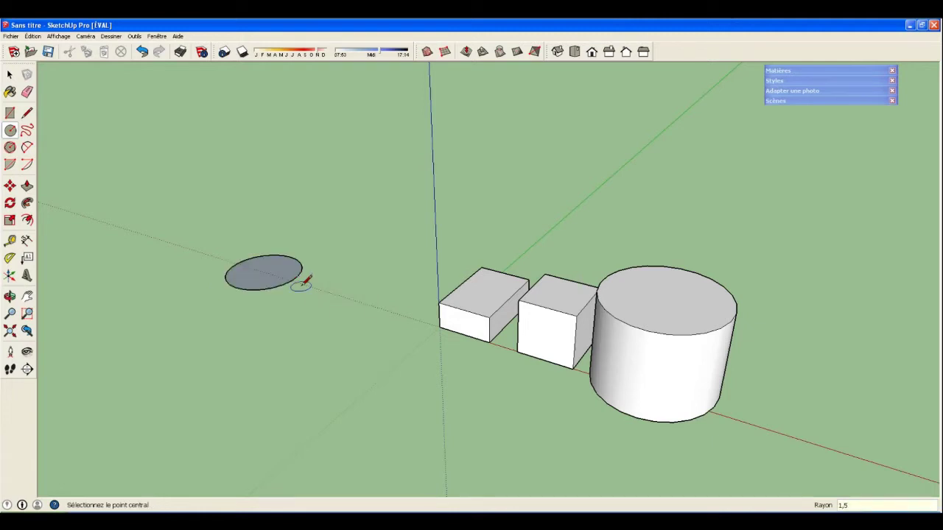
- Draw a radius line from the centre of the 1.5 m circle to its edge
click(27, 112)
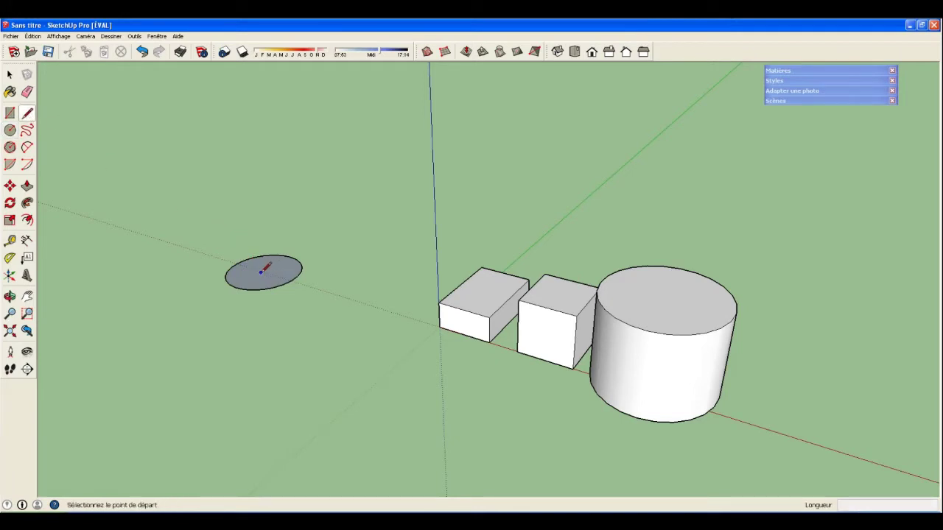
scroll(280, 276, up, 4)
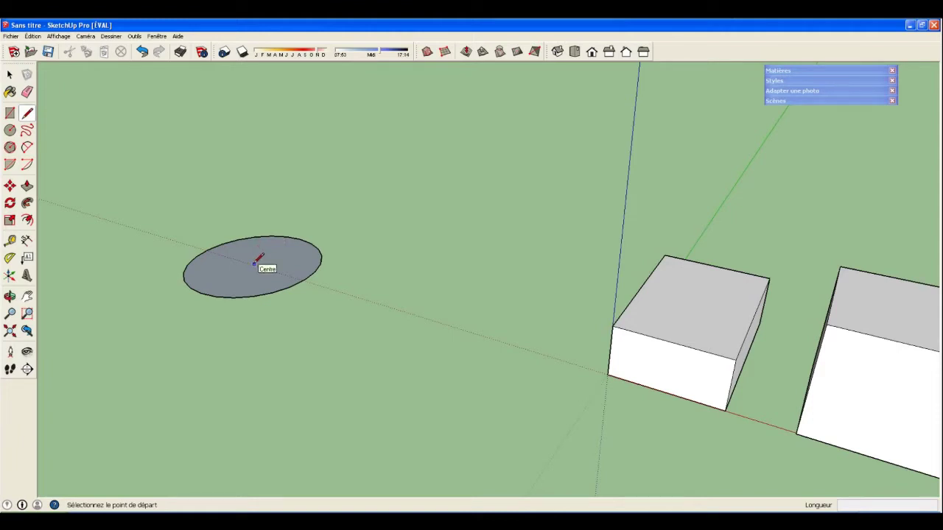
click(253, 263)
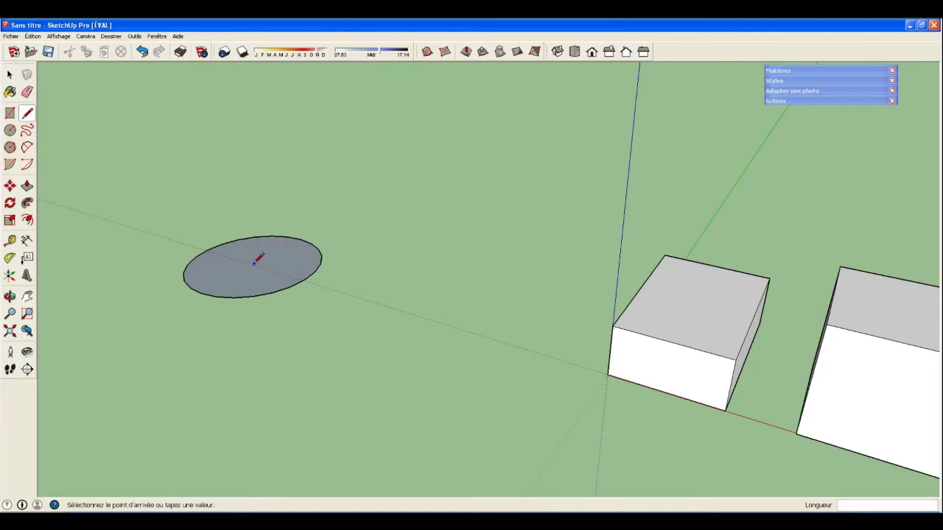
click(301, 240)
key(Escape)
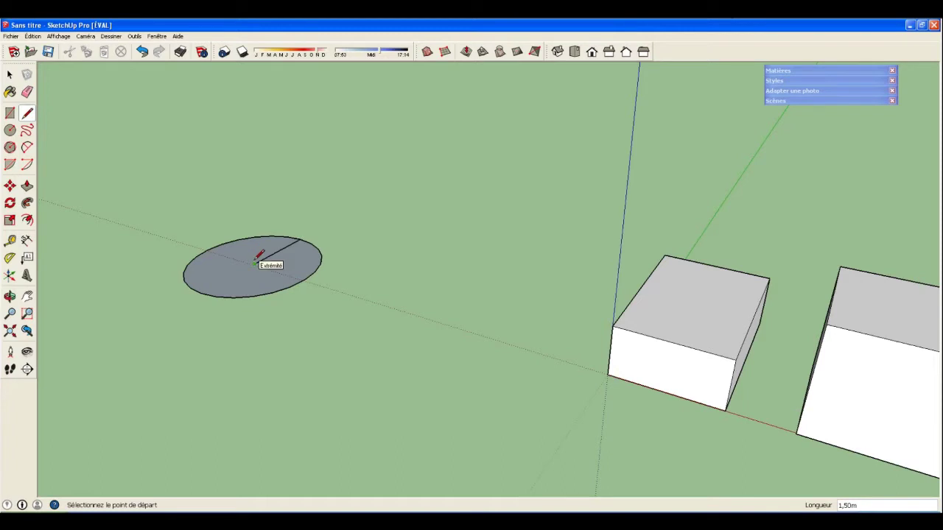
- Draw a vertical line about 1.86 m high above the circle's centre and join its top to the radius line's outer end, forming a triangle
click(240, 187)
click(255, 262)
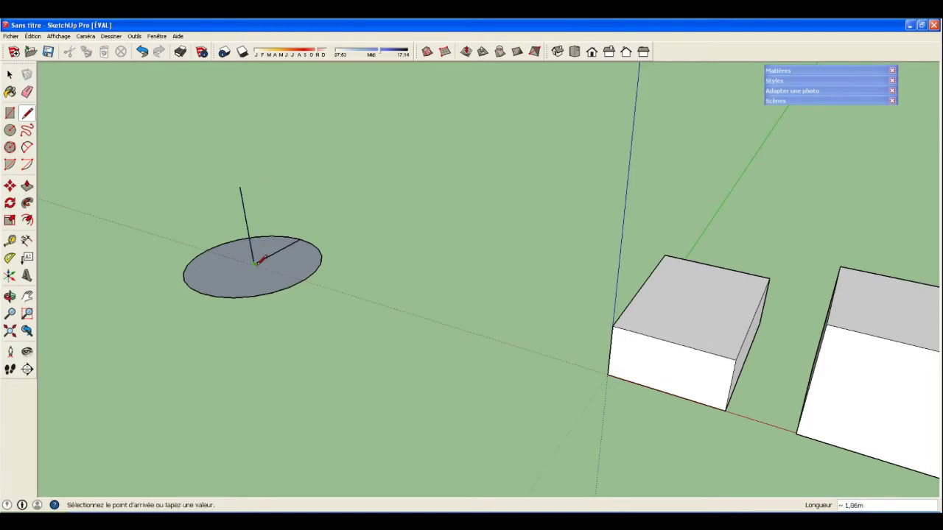
key(Escape)
click(299, 238)
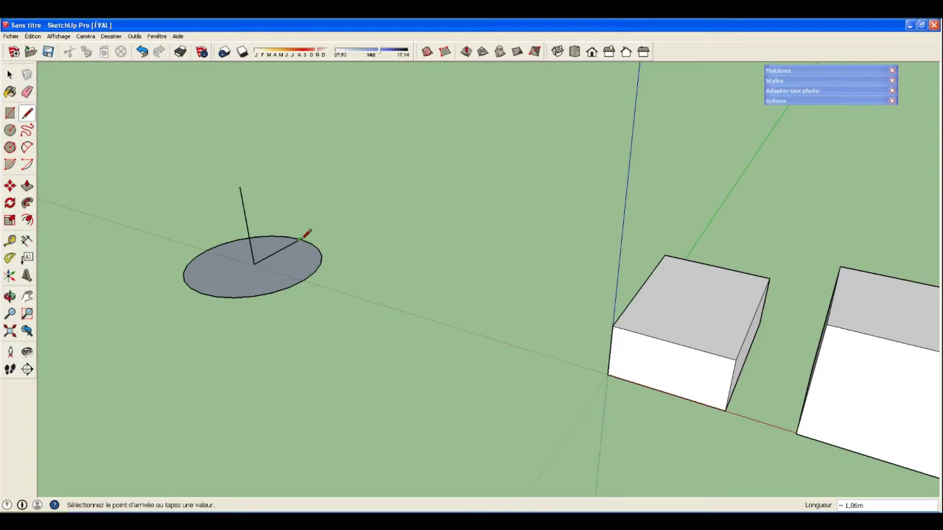
click(241, 188)
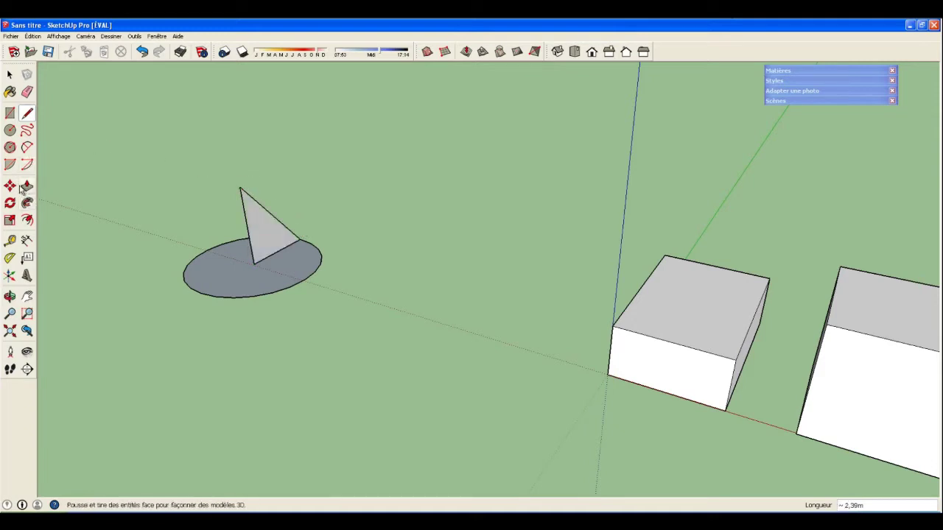
- Sweep the vertical triangle around the circular face with Follow Me to form a cone
key(space)
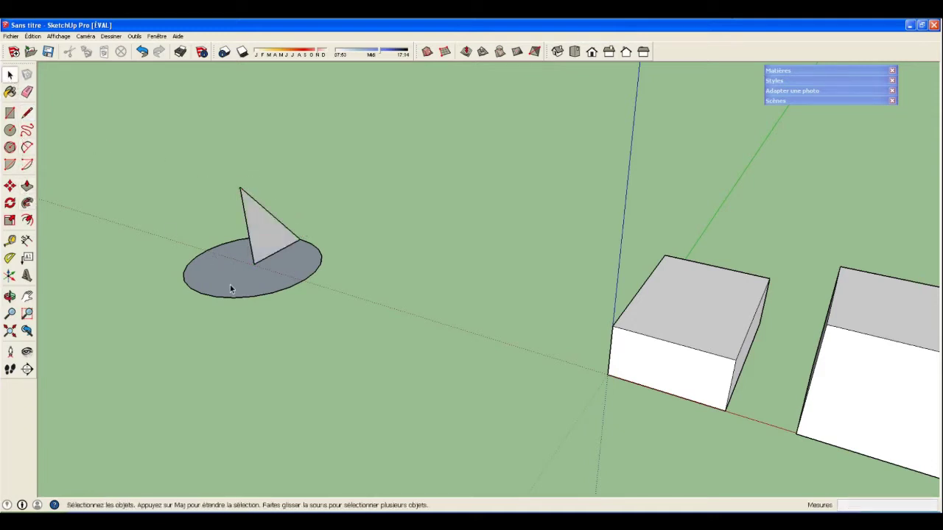
click(230, 287)
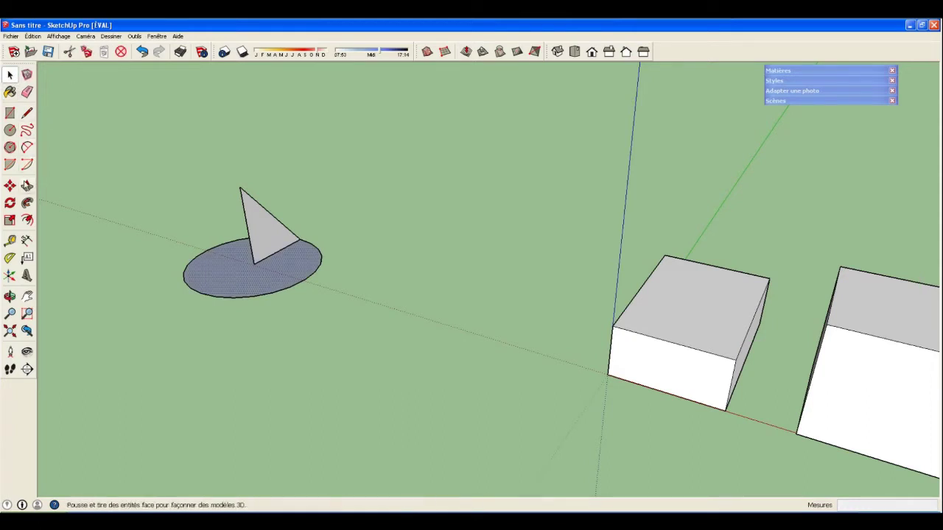
click(27, 204)
click(260, 227)
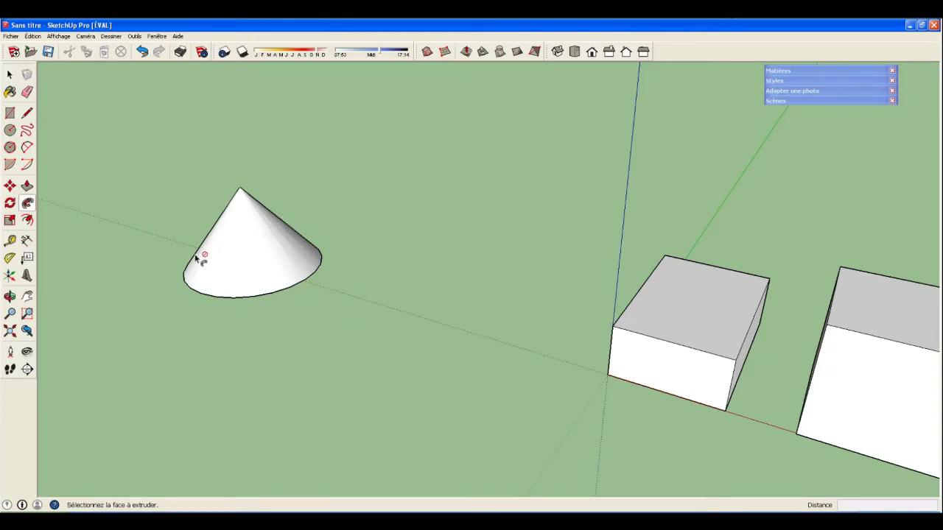
- Close the cone's open underside by drawing a line across its circular base from edge to edge
key(o)
drag(320, 316, 348, 121)
middle_drag(347, 121, 492, 82)
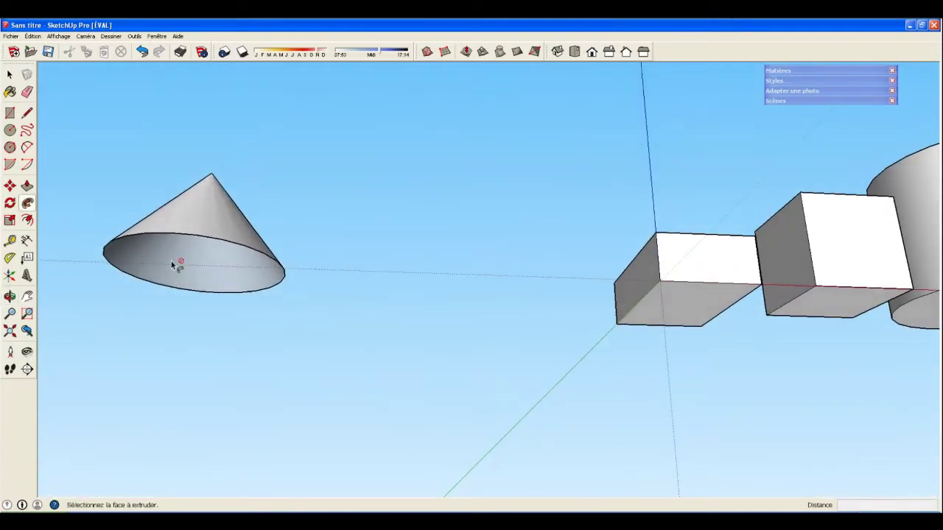
click(27, 112)
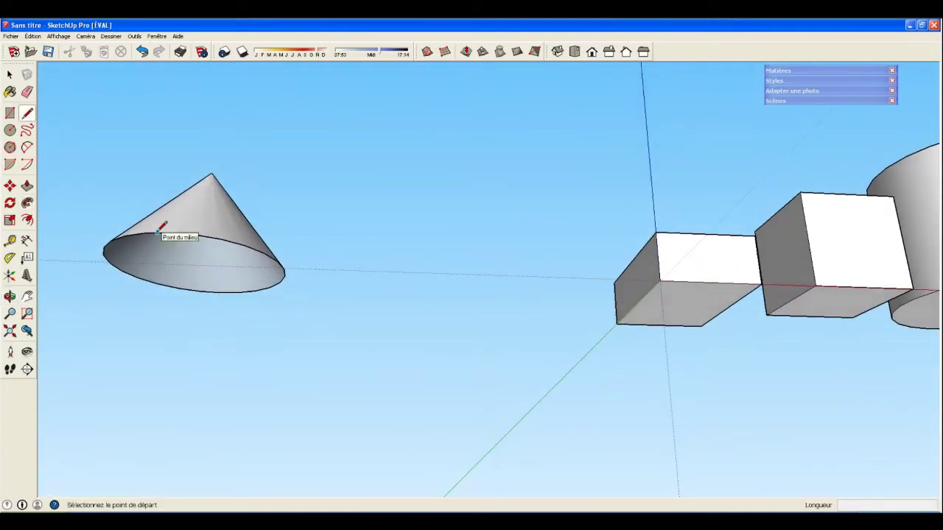
click(157, 234)
click(222, 292)
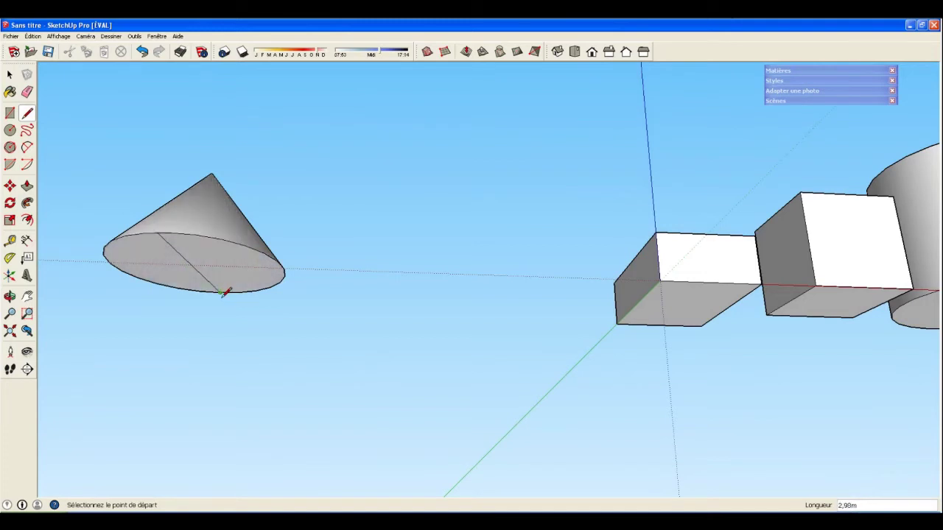
- Erase the line dividing the cone's circular underside so that the base is one clean face
click(27, 92)
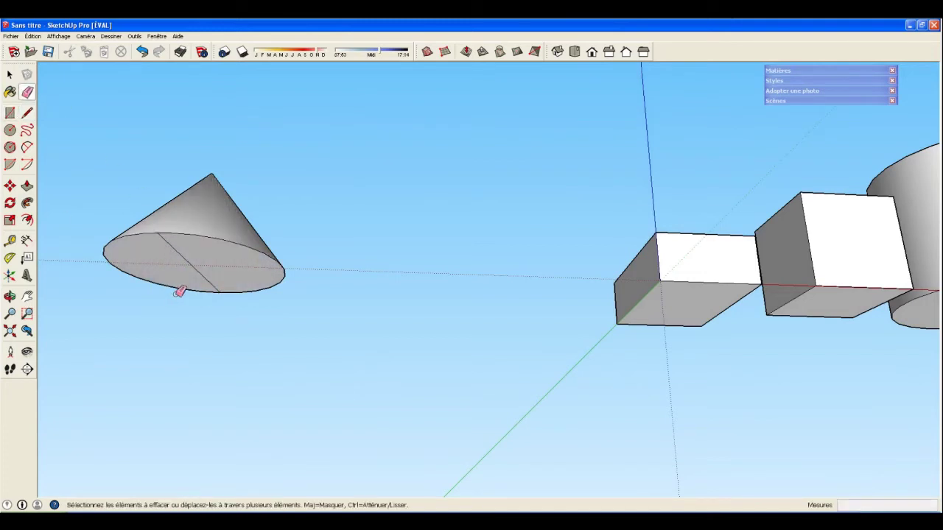
click(194, 263)
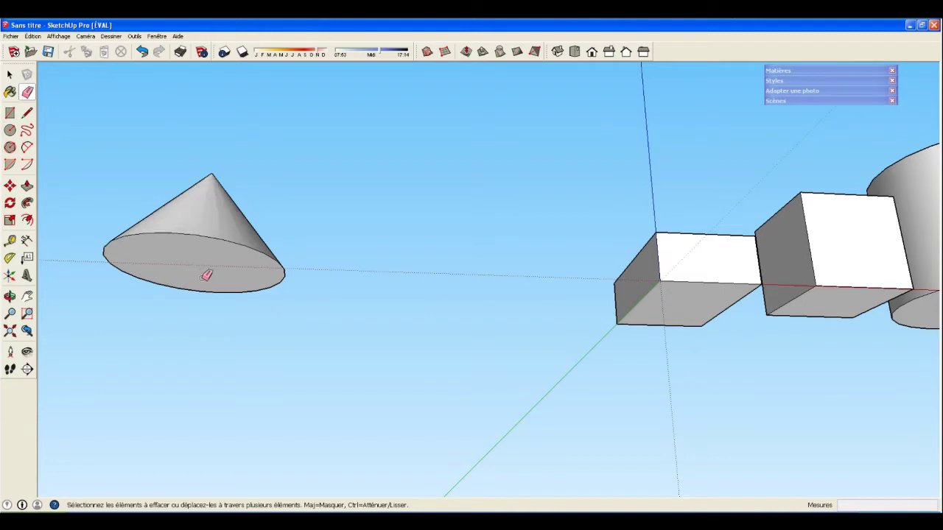
mouse_move(383, 323)
middle_down()
mouse_move(383, 356)
mouse_move(353, 449)
mouse_move(337, 459)
middle_up()
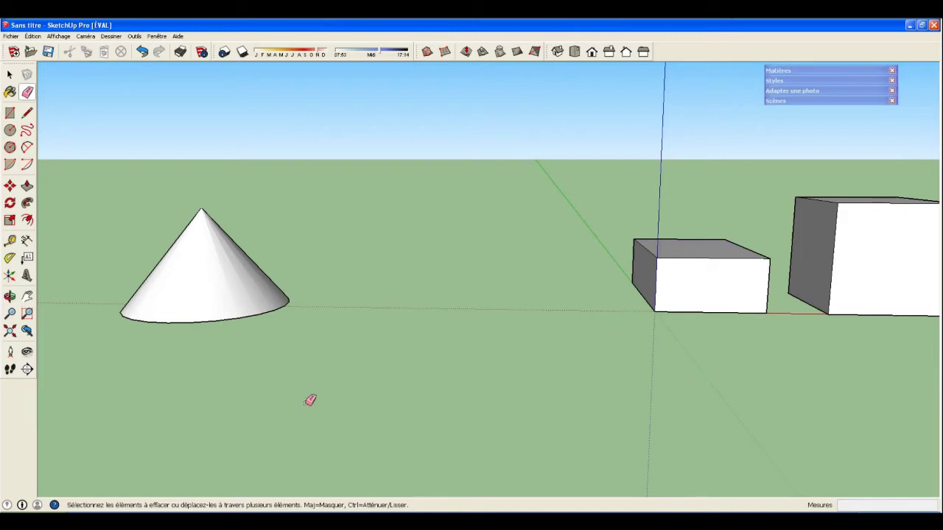
- Draw a 2 × 2 m square on the ground along the red axis, between the cone and the rectangular box
click(10, 112)
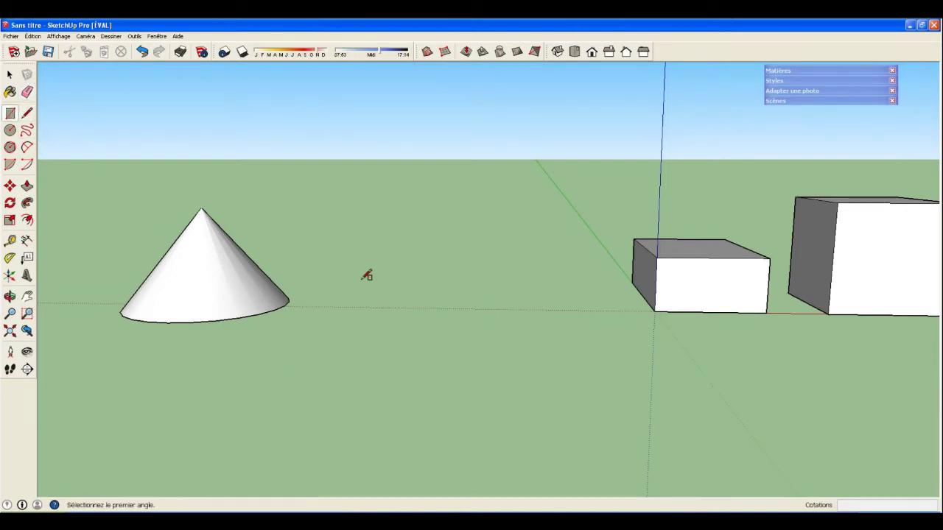
click(397, 309)
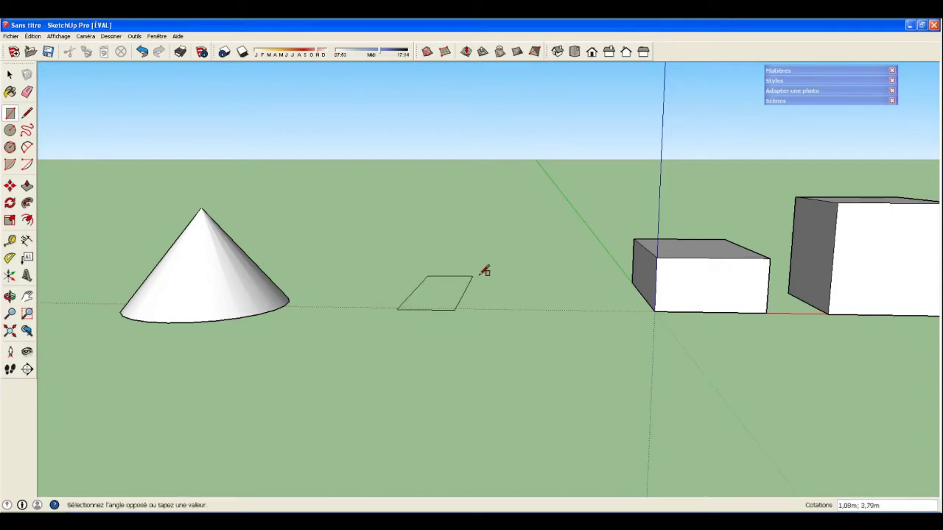
text(2;2)
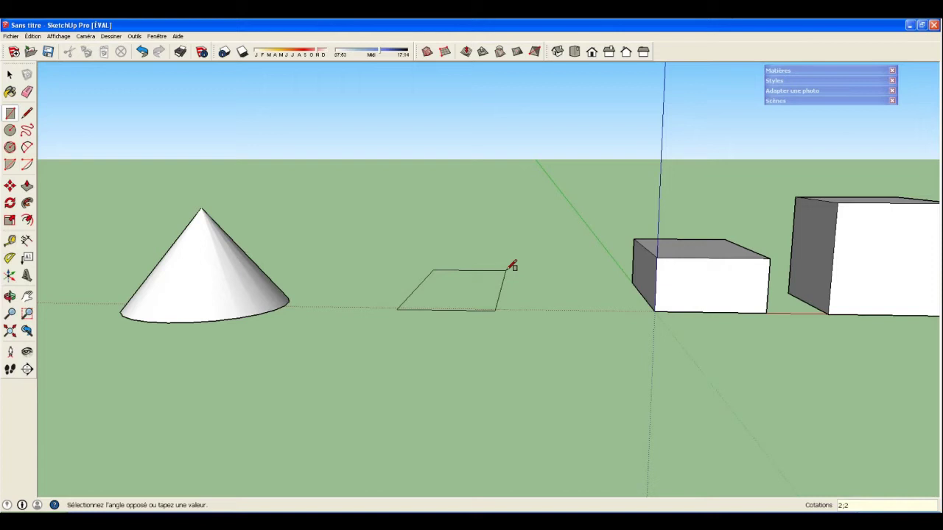
key(Return)
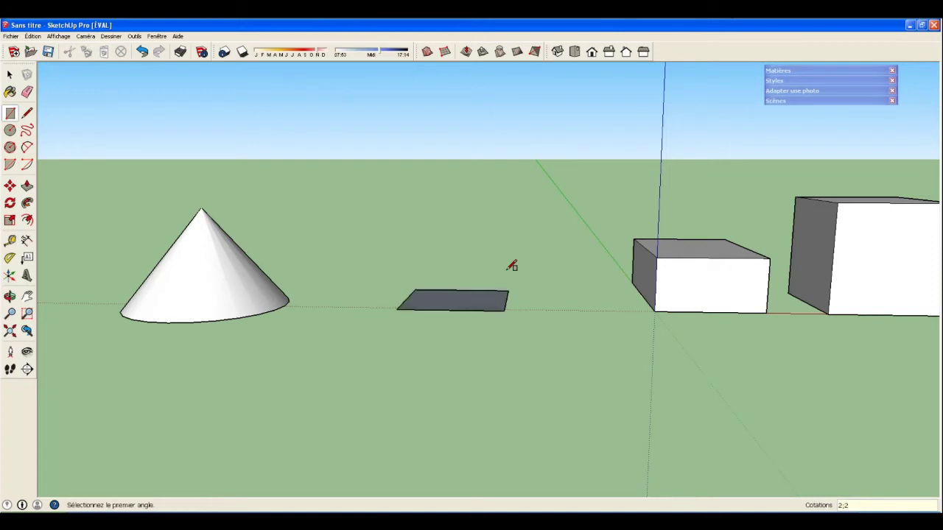
- Draw both diagonals of the 2 m square from corner to corner
middle_drag(479, 379, 469, 491)
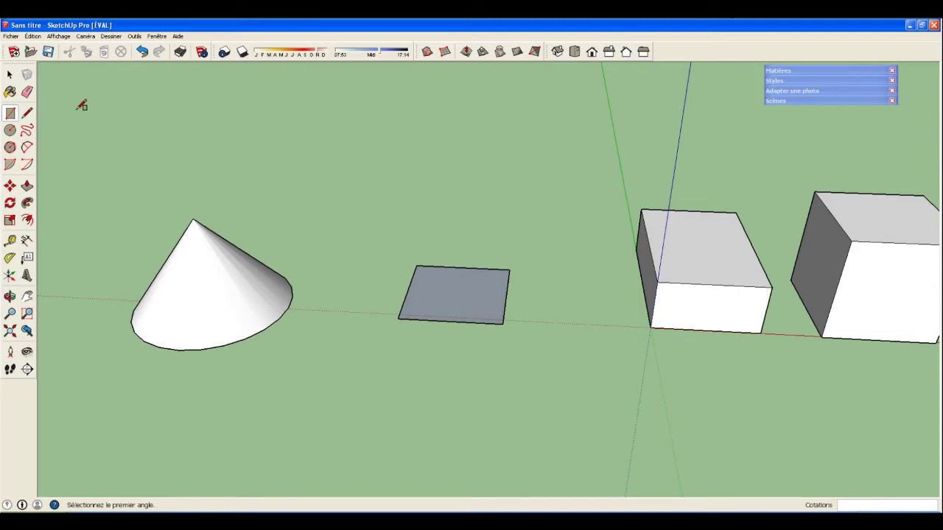
click(27, 113)
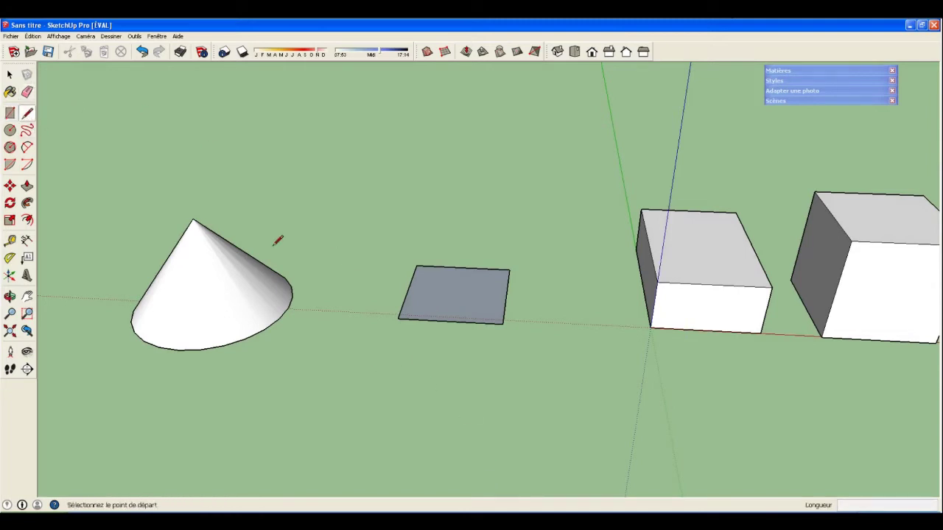
click(416, 266)
click(503, 324)
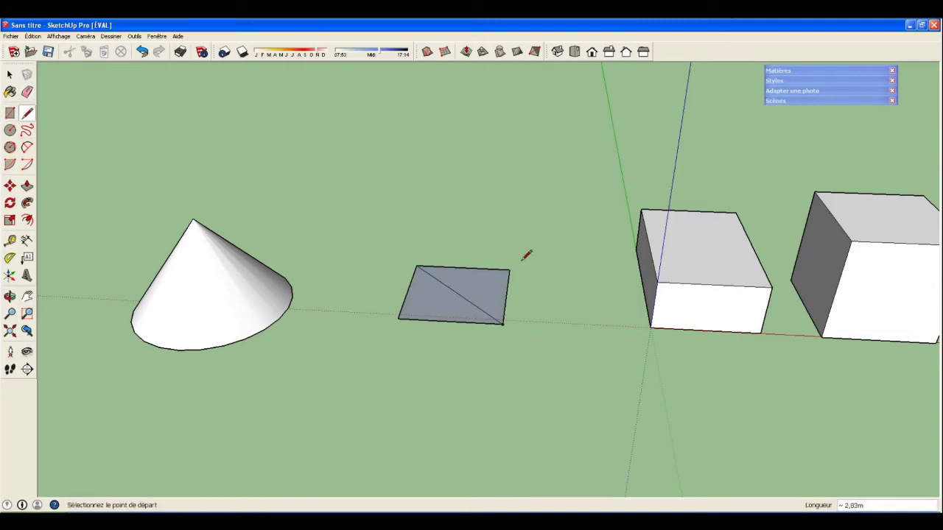
click(508, 269)
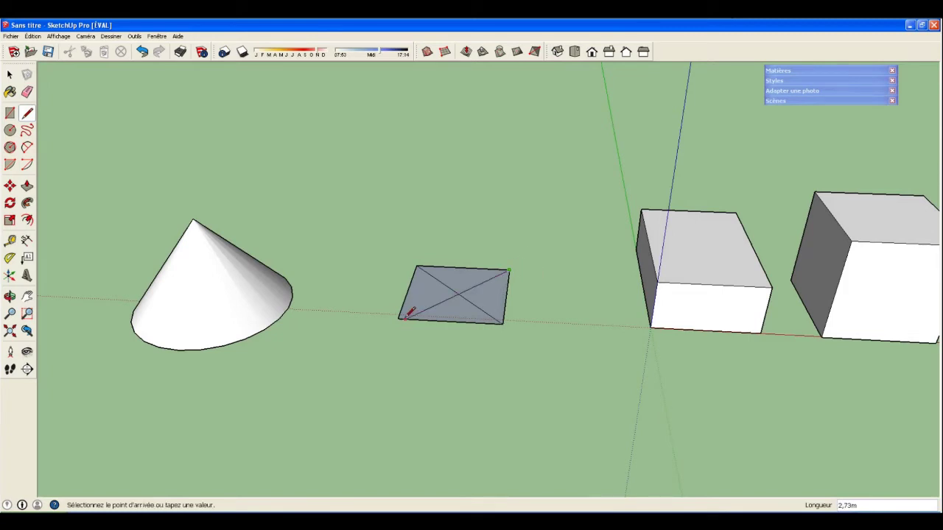
click(399, 319)
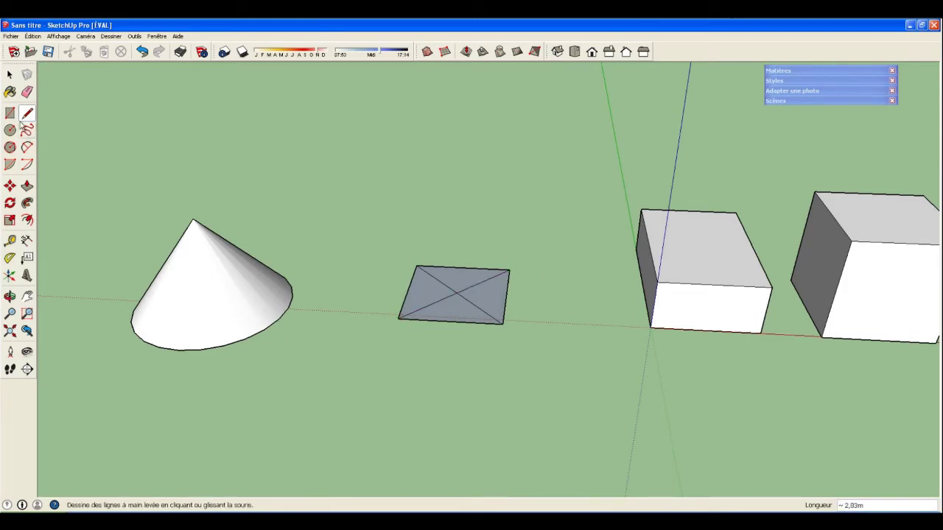
- Move the intersection of the square's diagonals 2 m up along the blue axis to form a pyramid
click(10, 186)
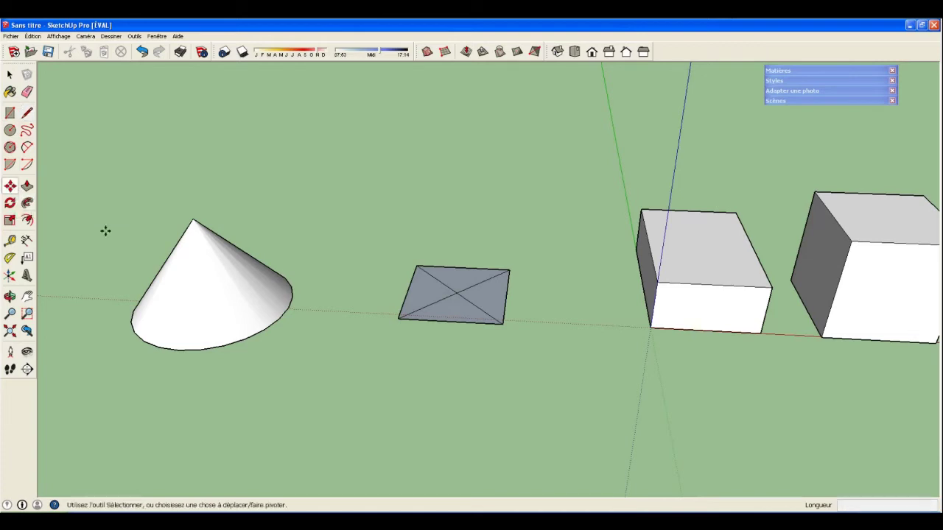
click(457, 293)
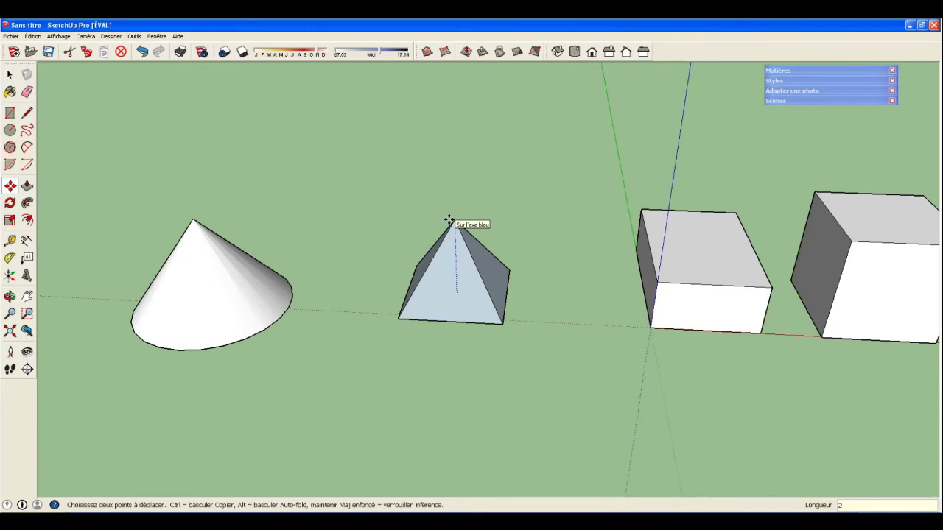
key(Return)
middle_drag(593, 331, 534, 420)
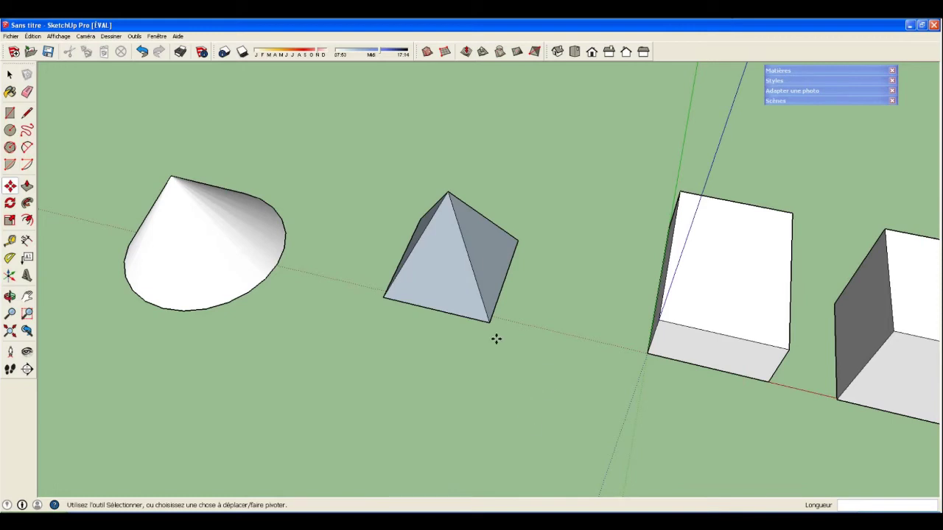
- Draw a three-sided polygon with a 2 m radius, centred on the red axis on the far side of the cone
scroll(221, 357, down, 1)
scroll(479, 377, down, 2)
scroll(362, 405, down, 1)
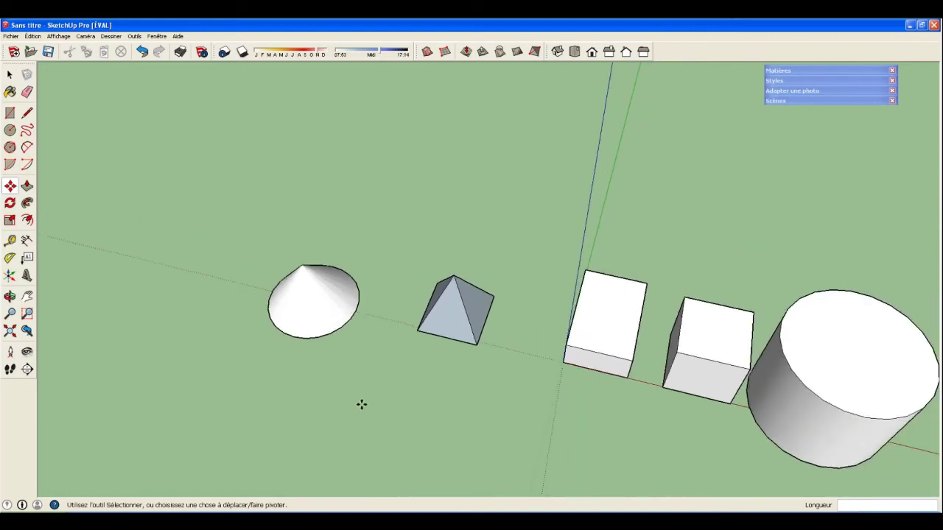
shift+middle_drag(333, 390, 575, 438)
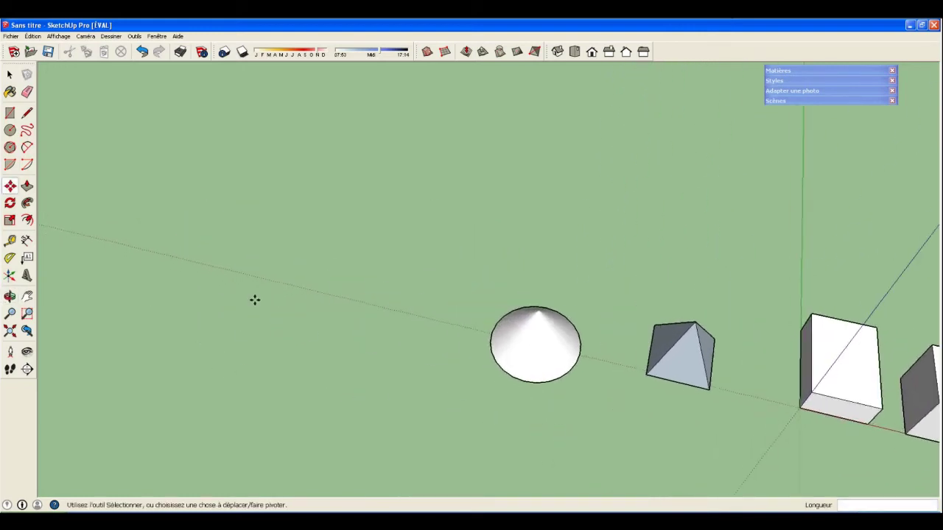
click(10, 148)
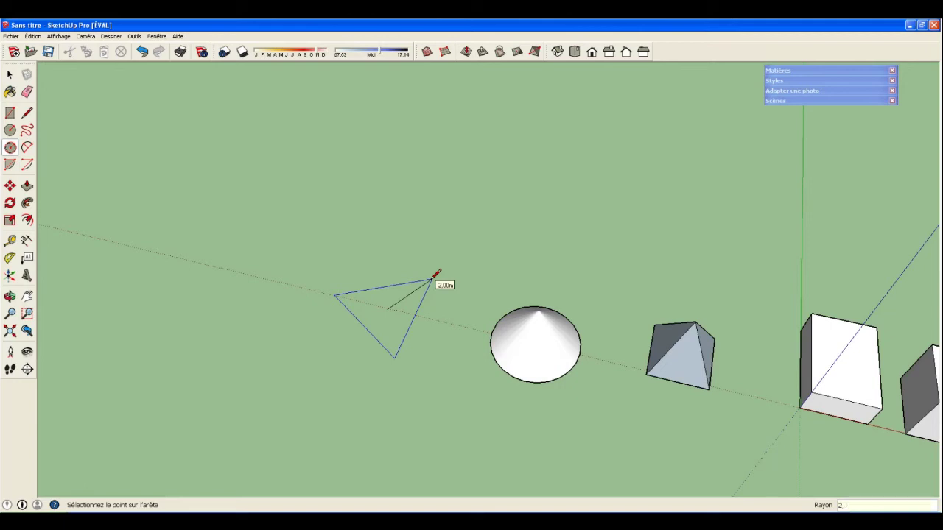
key(Return)
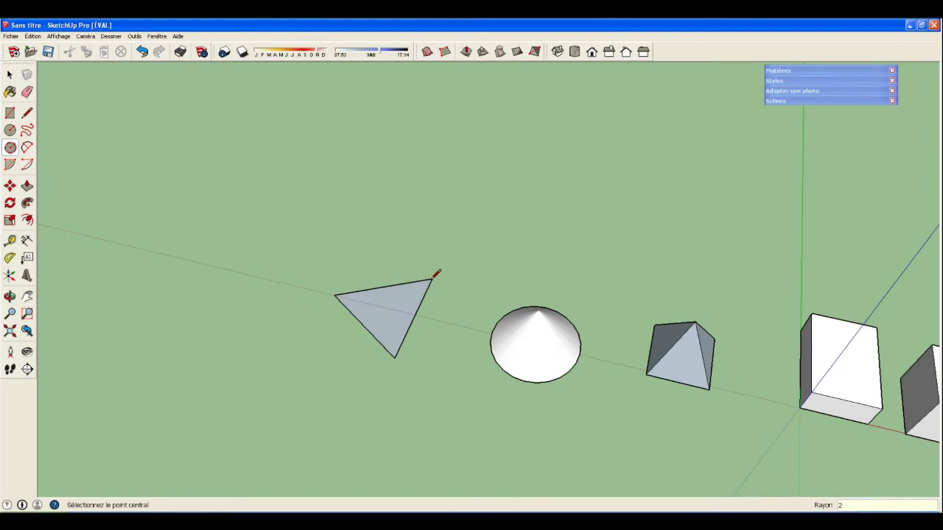
- Draw a vertical line 2 m high along the blue axis from the triangle's centre
click(28, 114)
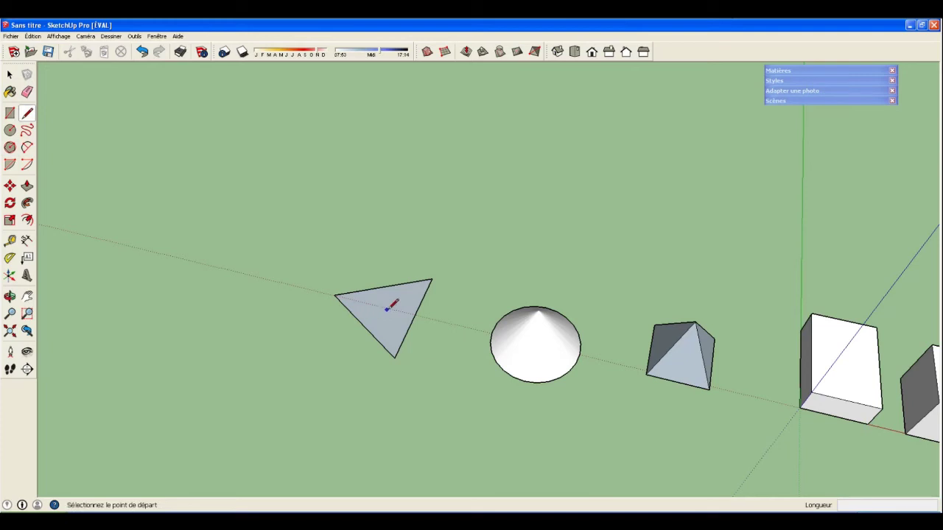
middle_drag(406, 298, 437, 270)
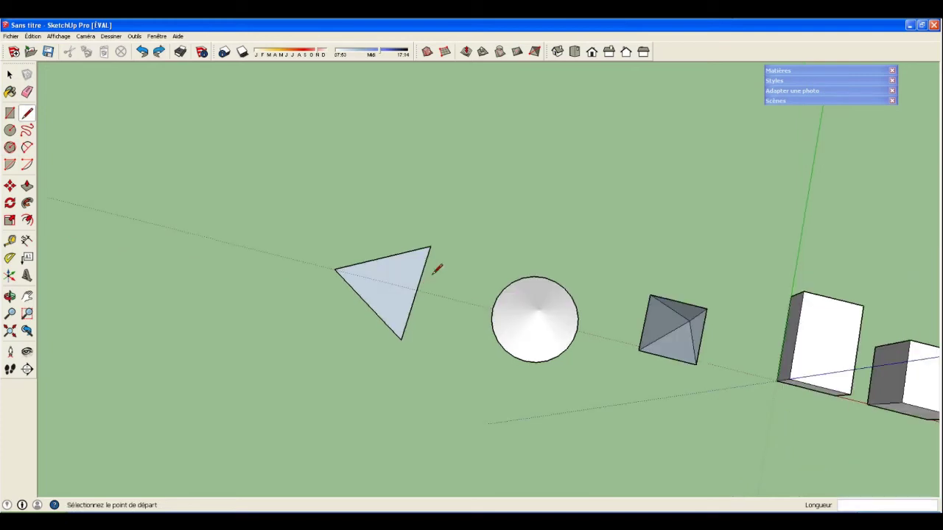
click(389, 283)
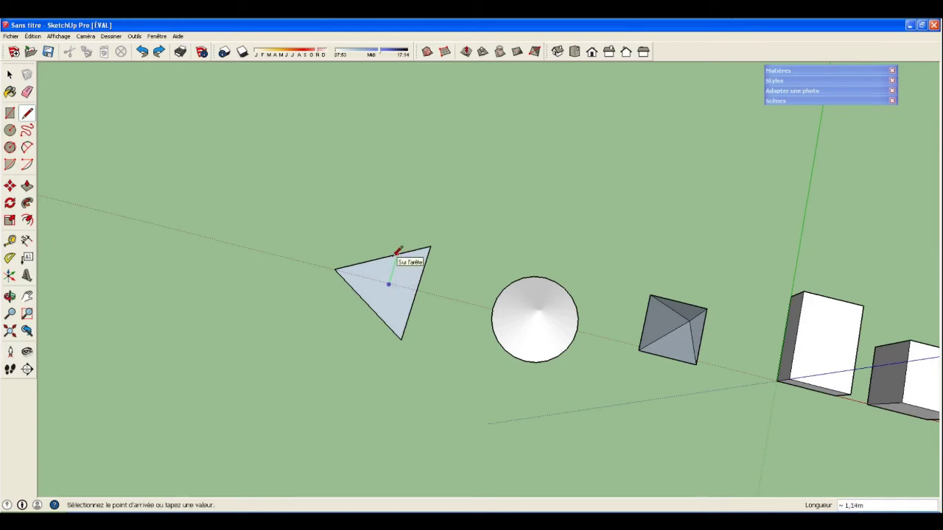
middle_drag(398, 251, 425, 89)
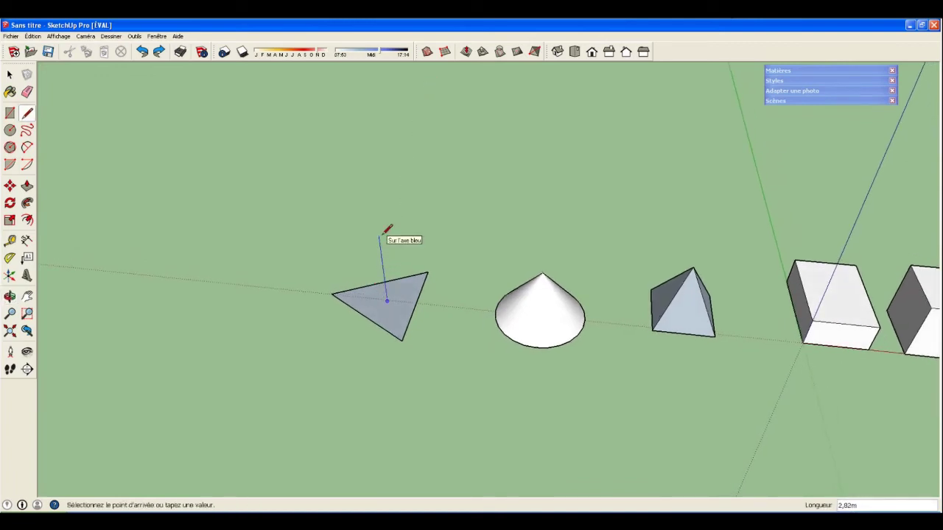
text(2)
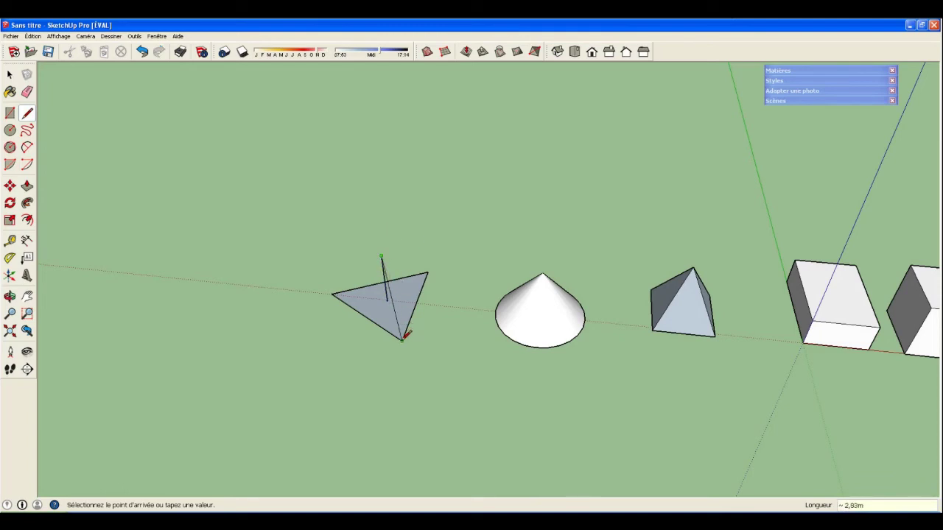
- Join the top of the vertical line to the triangle's three corners to form a triangular pyramid
click(382, 257)
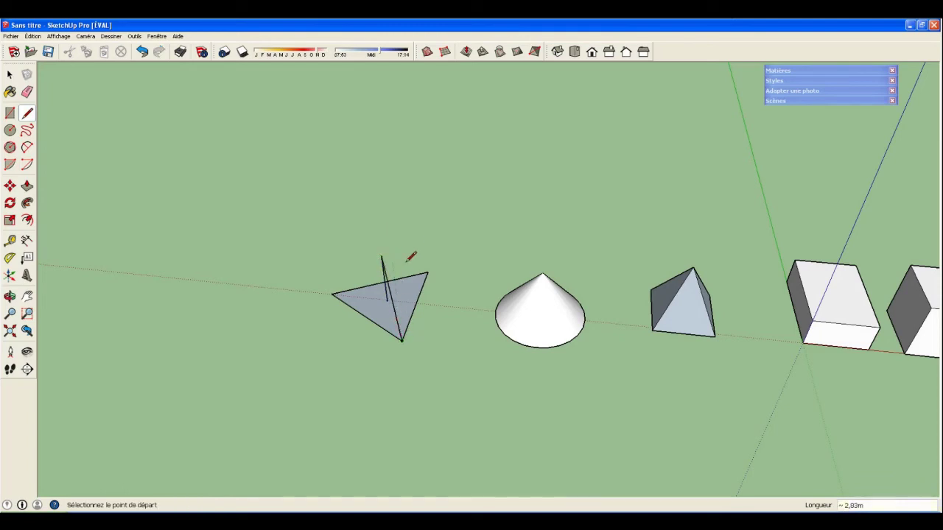
click(428, 271)
click(381, 257)
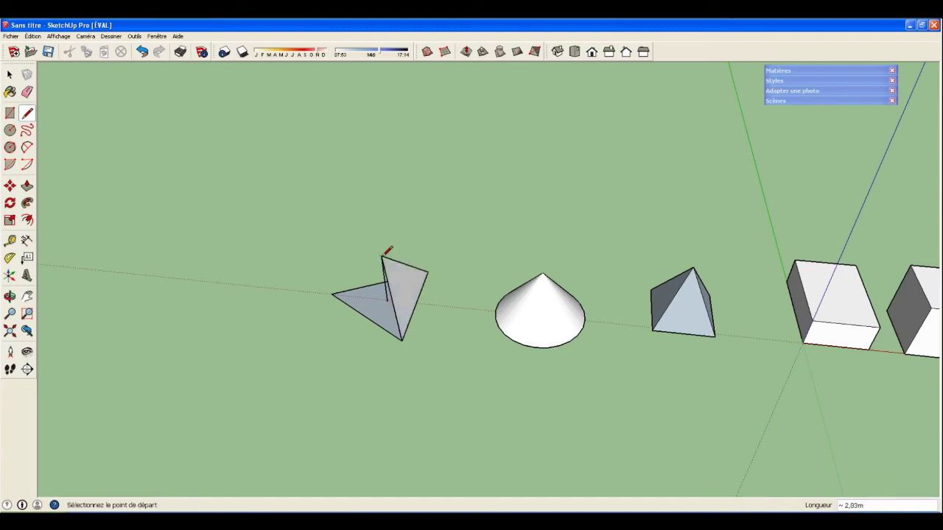
click(381, 257)
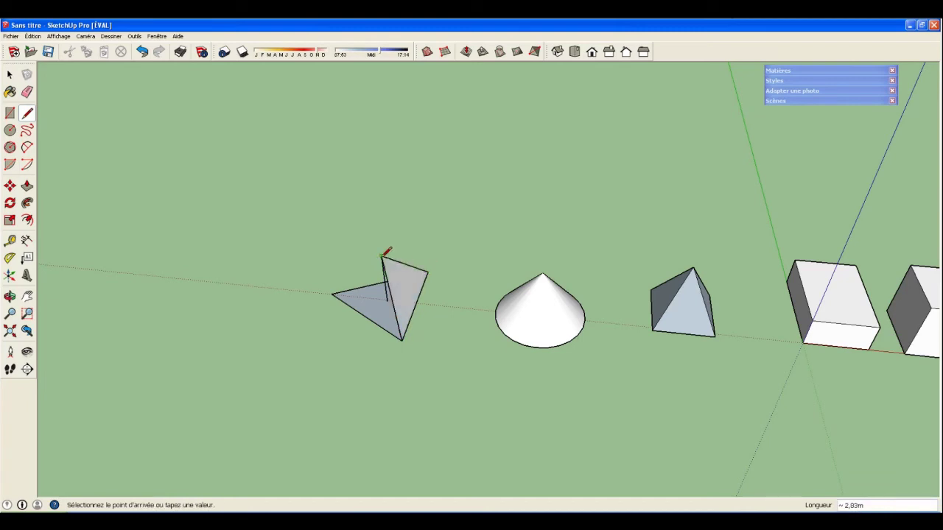
click(333, 292)
- Inspect the triangular pyramid from below and from the sides, together with the whole row of solids
key(o)
mouse_move(310, 332)
mouse_down()
mouse_move(478, 391)
mouse_move(688, 391)
mouse_move(533, 431)
mouse_move(454, 179)
mouse_move(504, 65)
mouse_up()
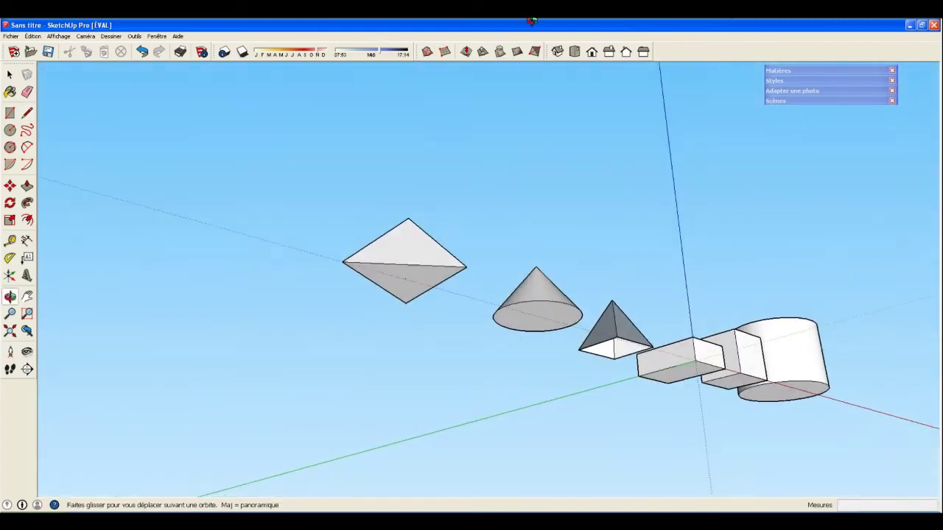
key(l)
key(o)
mouse_move(448, 269)
mouse_down()
mouse_move(455, 213)
mouse_move(434, 317)
mouse_move(385, 428)
mouse_move(467, 476)
mouse_move(607, 405)
mouse_up()
key(l)
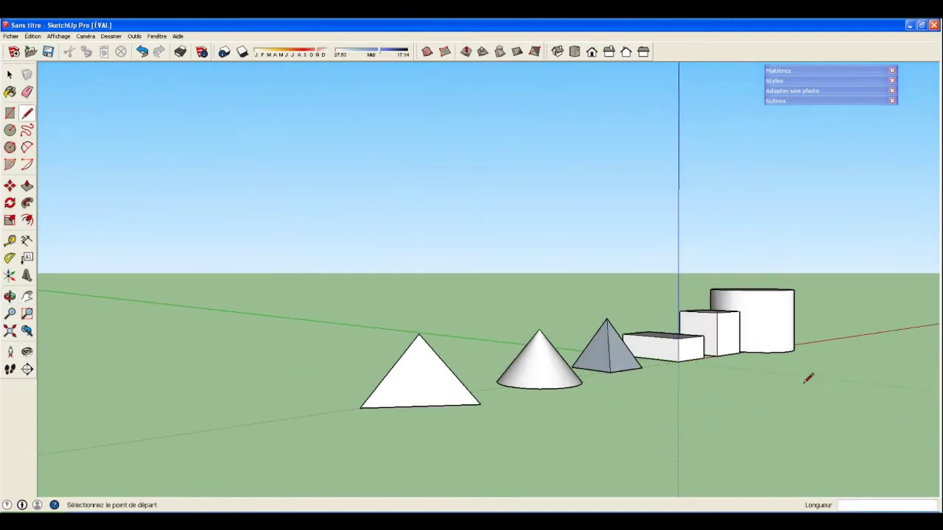
key(o)
drag(848, 381, 549, 382)
key(space)
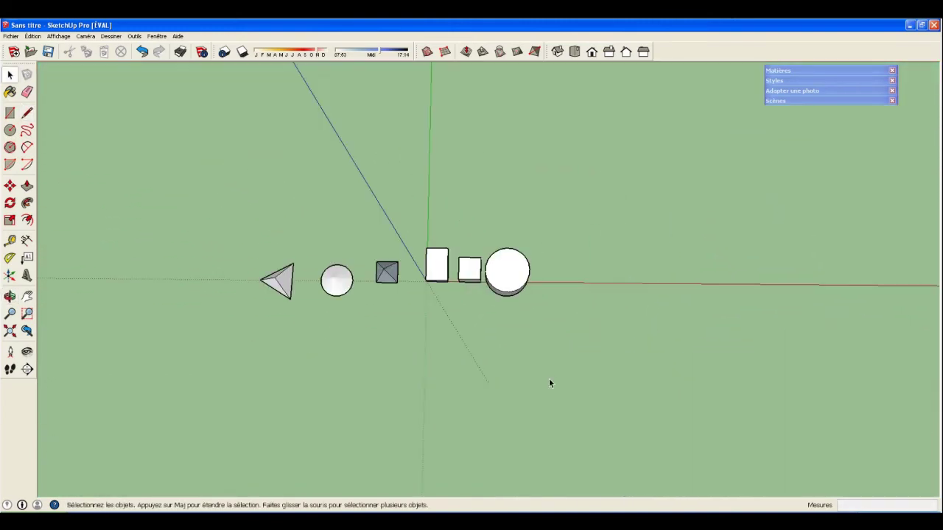
middle_drag(549, 383, 409, 104)
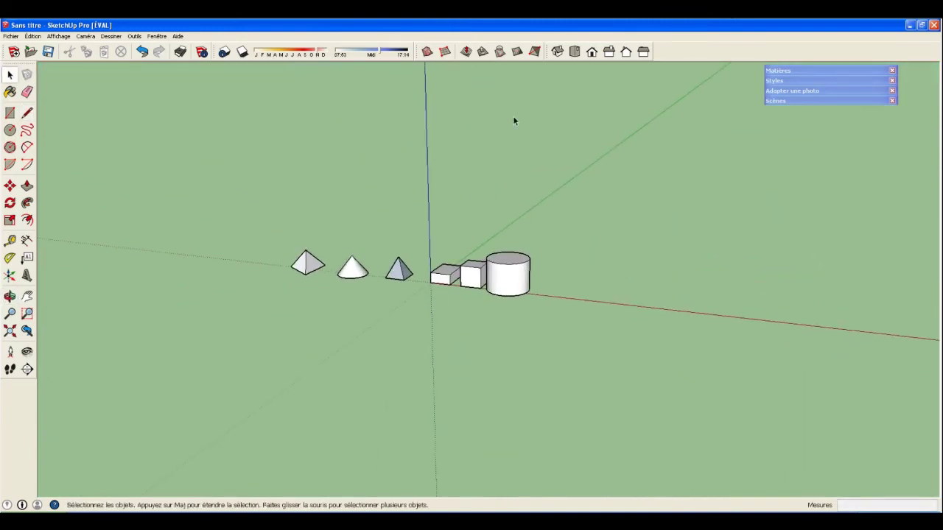
- Draw a horizontal circle with a radius of about 6.51 m, centred on the red axis beyond the triangular pyramid
click(574, 52)
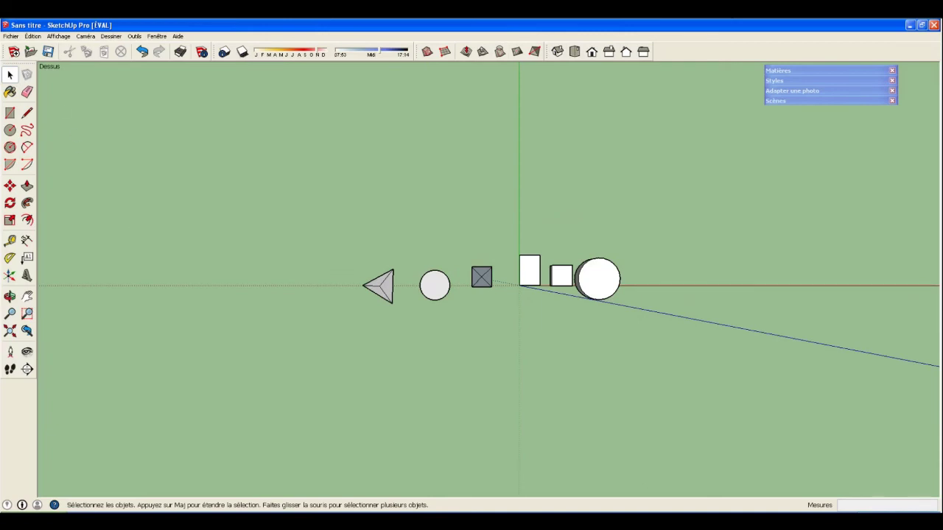
click(10, 131)
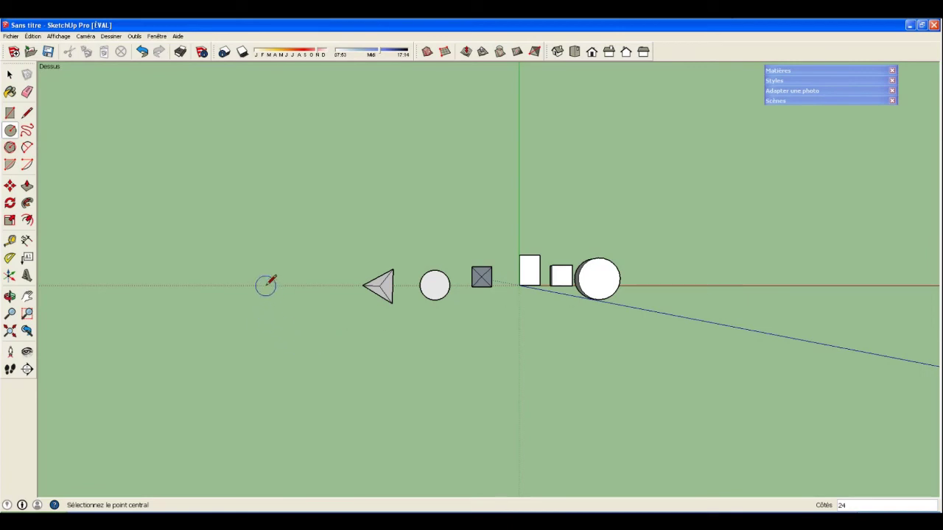
click(285, 220)
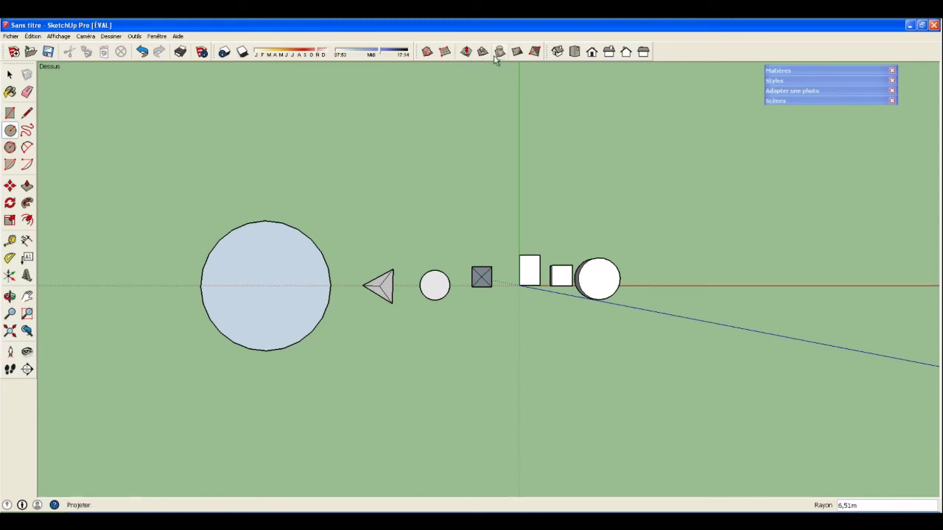
- Draw a front-facing vertical circle with a radius of about 1.02 m above the centre of the large horizontal circle
click(593, 53)
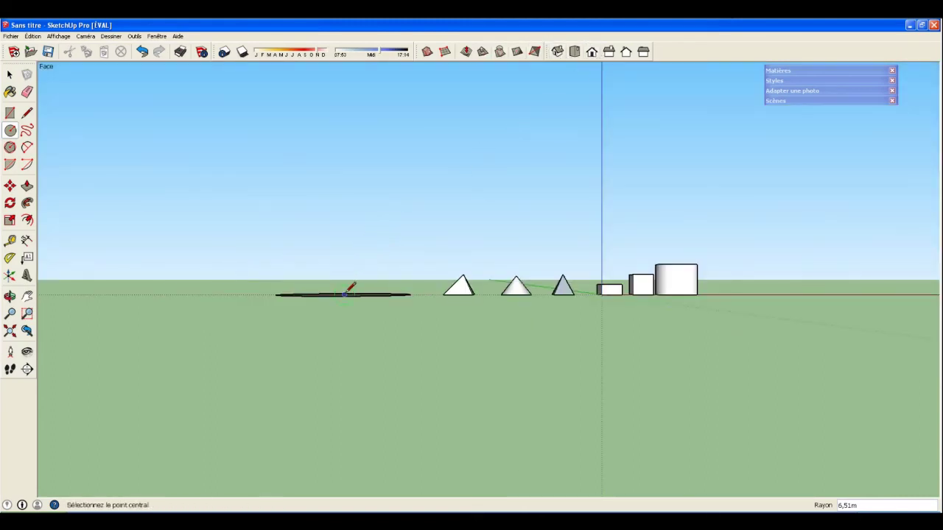
click(344, 242)
click(354, 243)
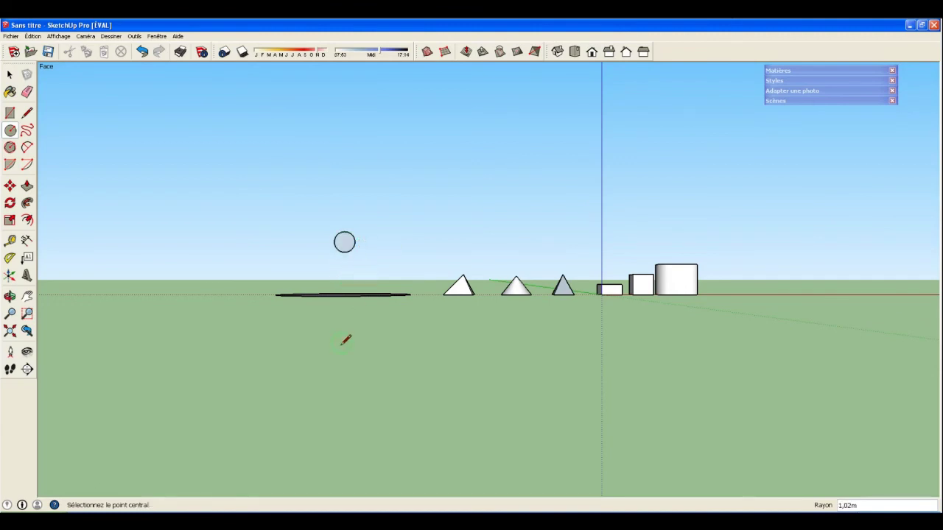
- Select the large circular face as the path for a Follow Me sweep
middle_drag(345, 340, 428, 253)
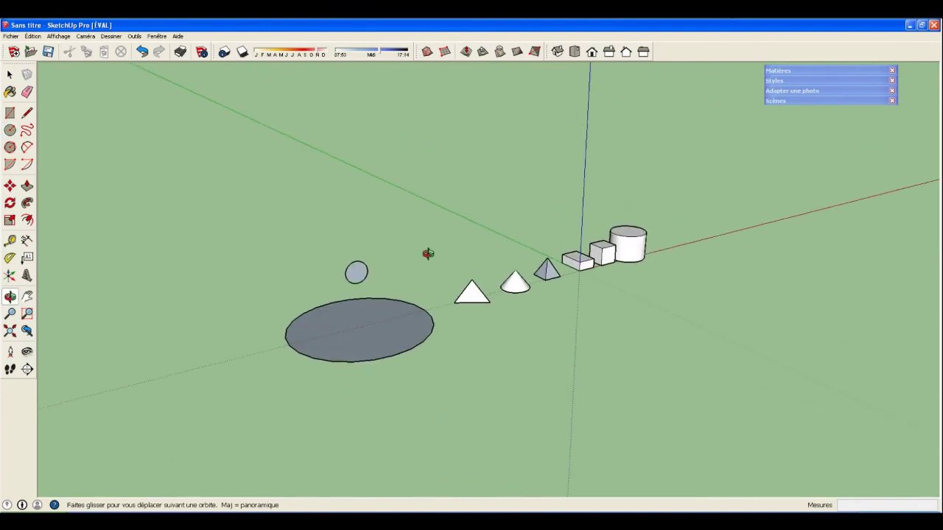
click(10, 75)
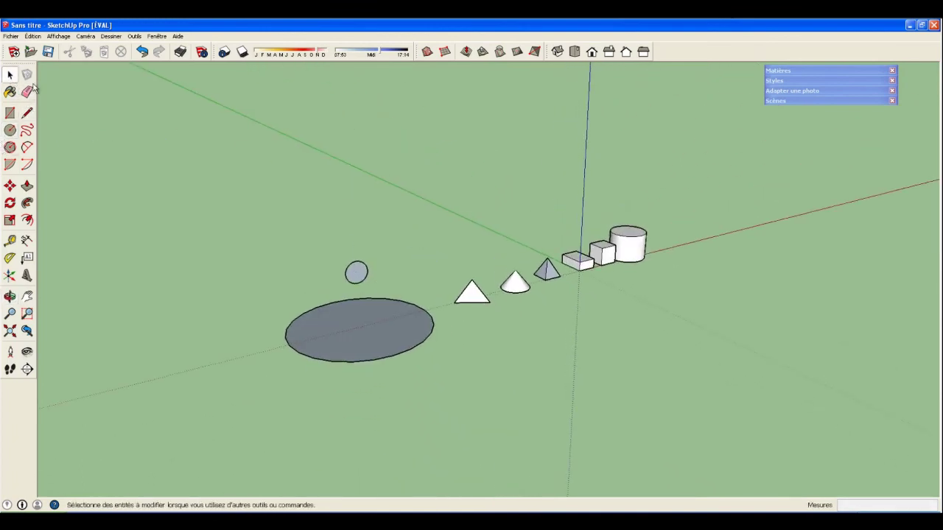
click(372, 335)
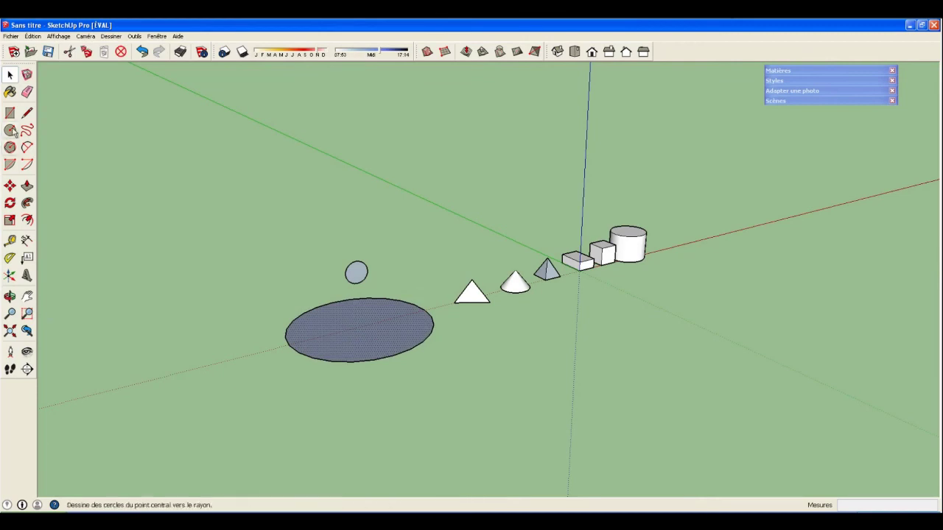
click(27, 203)
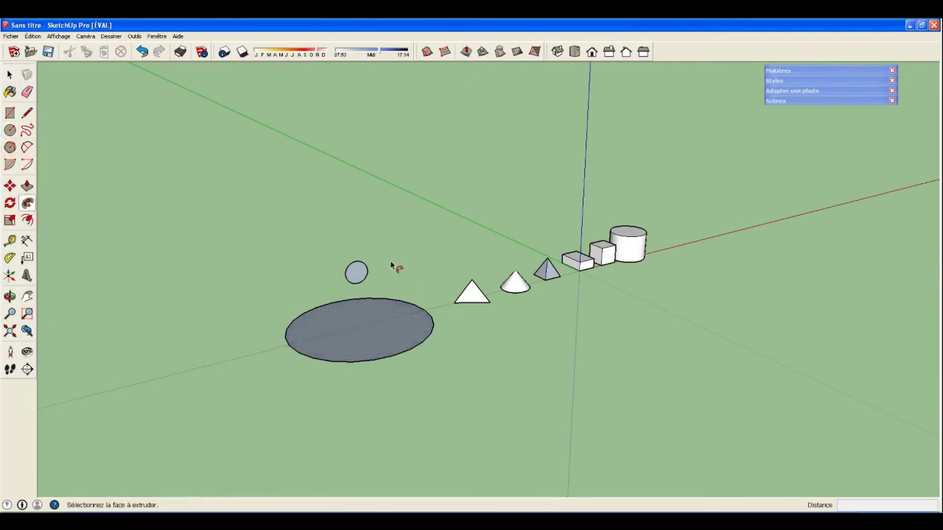